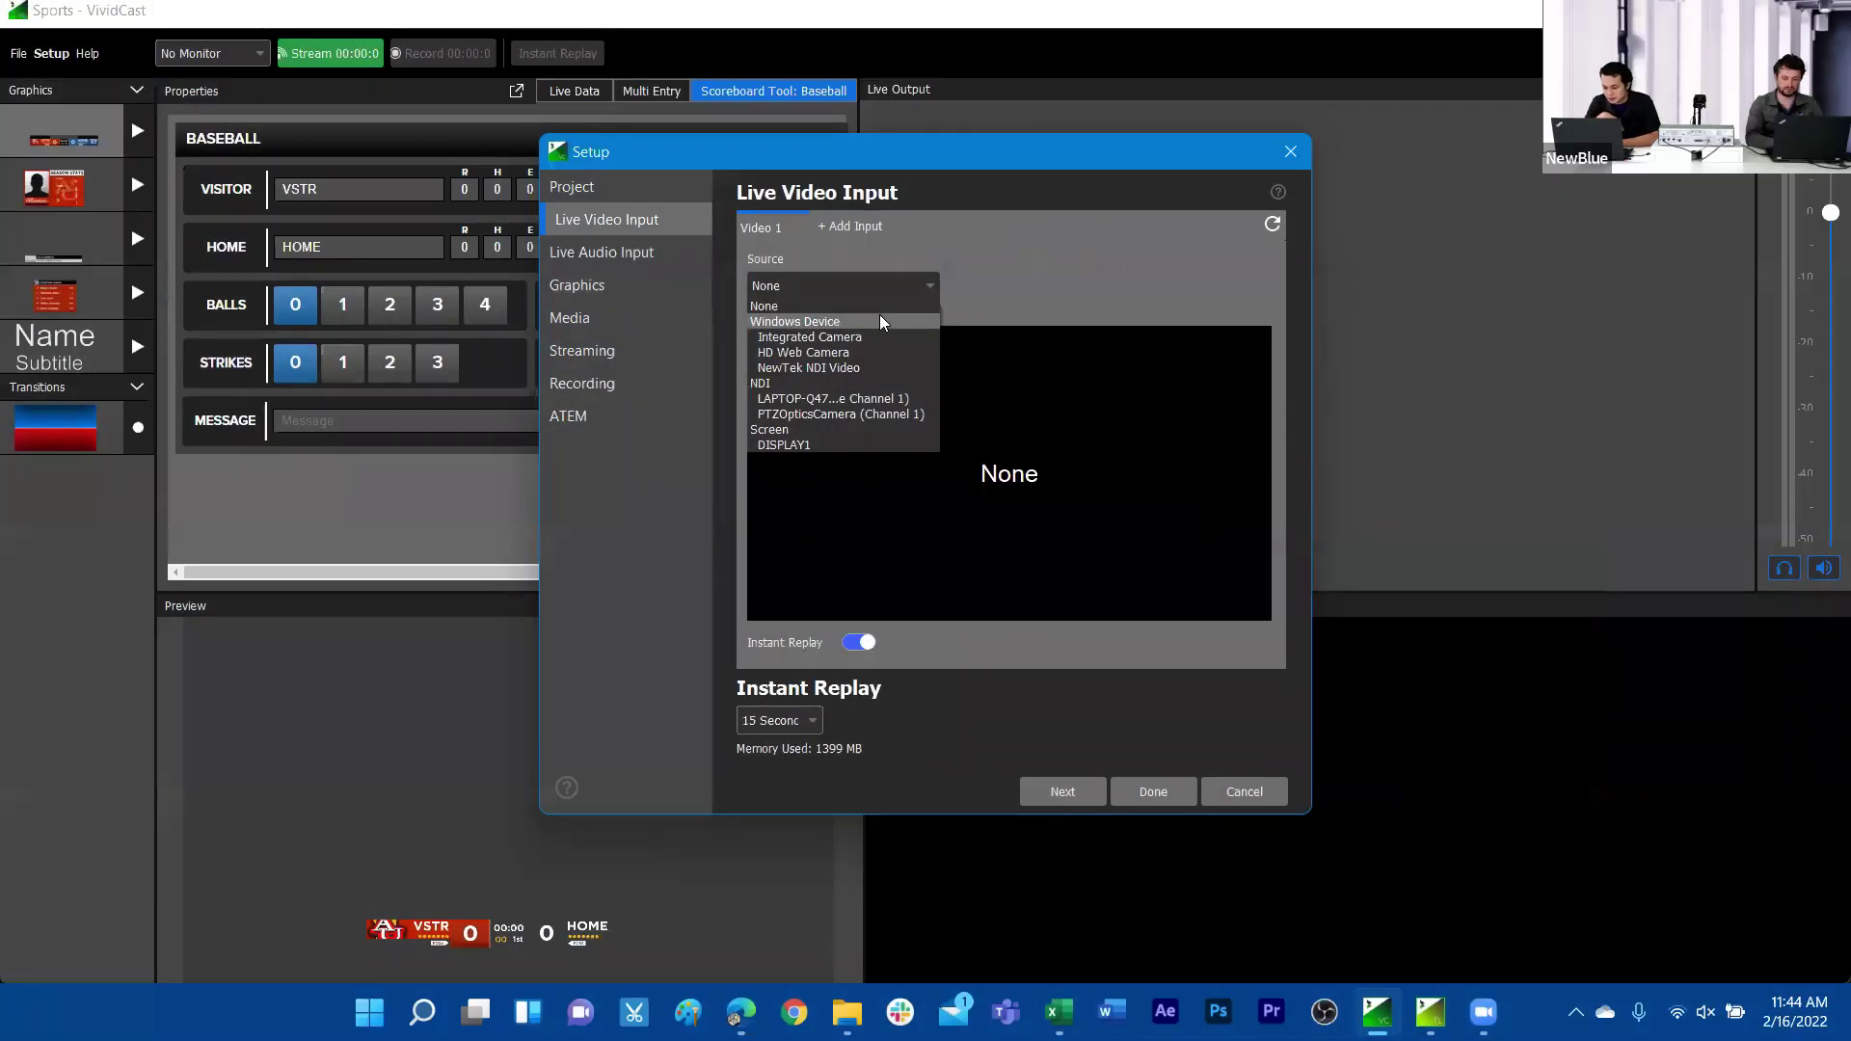
# Step: Set Video 1 to LAPTOP-Q47GIO52 (NewBlue Channel 1) and add a Video 2 input fed by PTZOpticsCamera
pyautogui.click(884, 399)
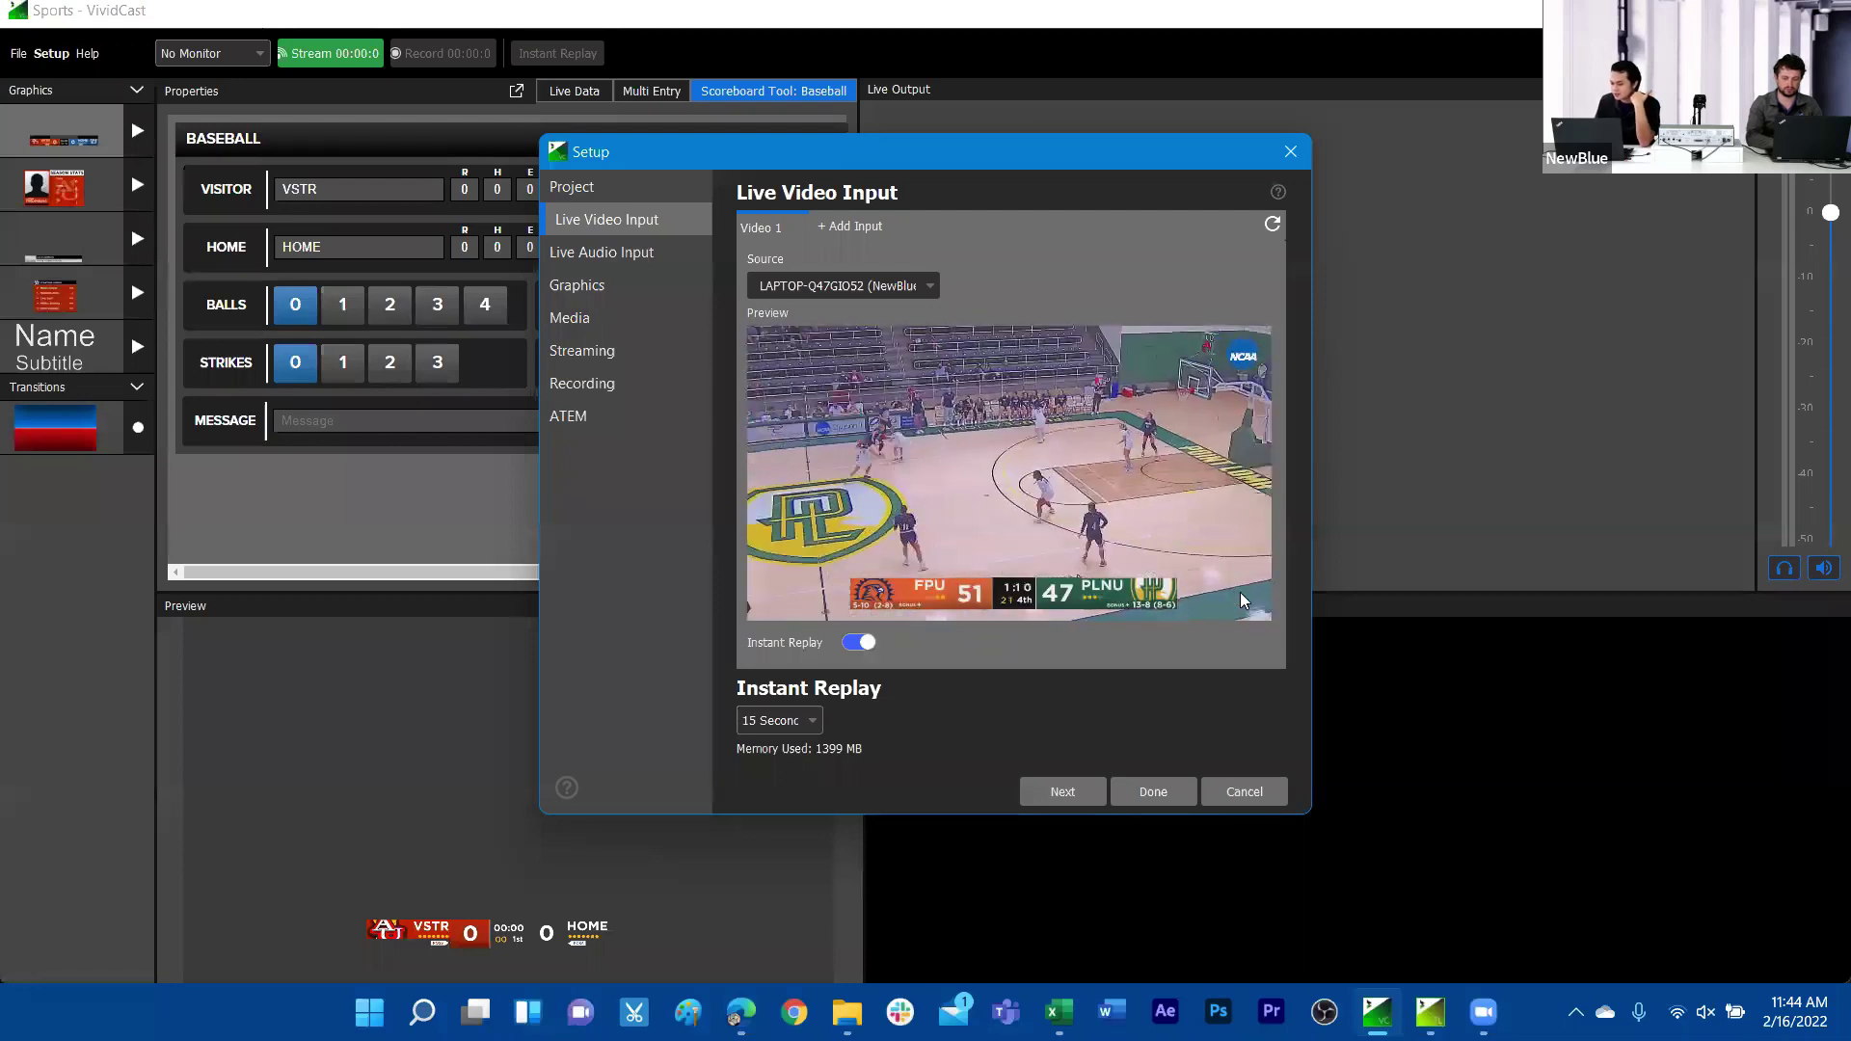
pyautogui.click(856, 223)
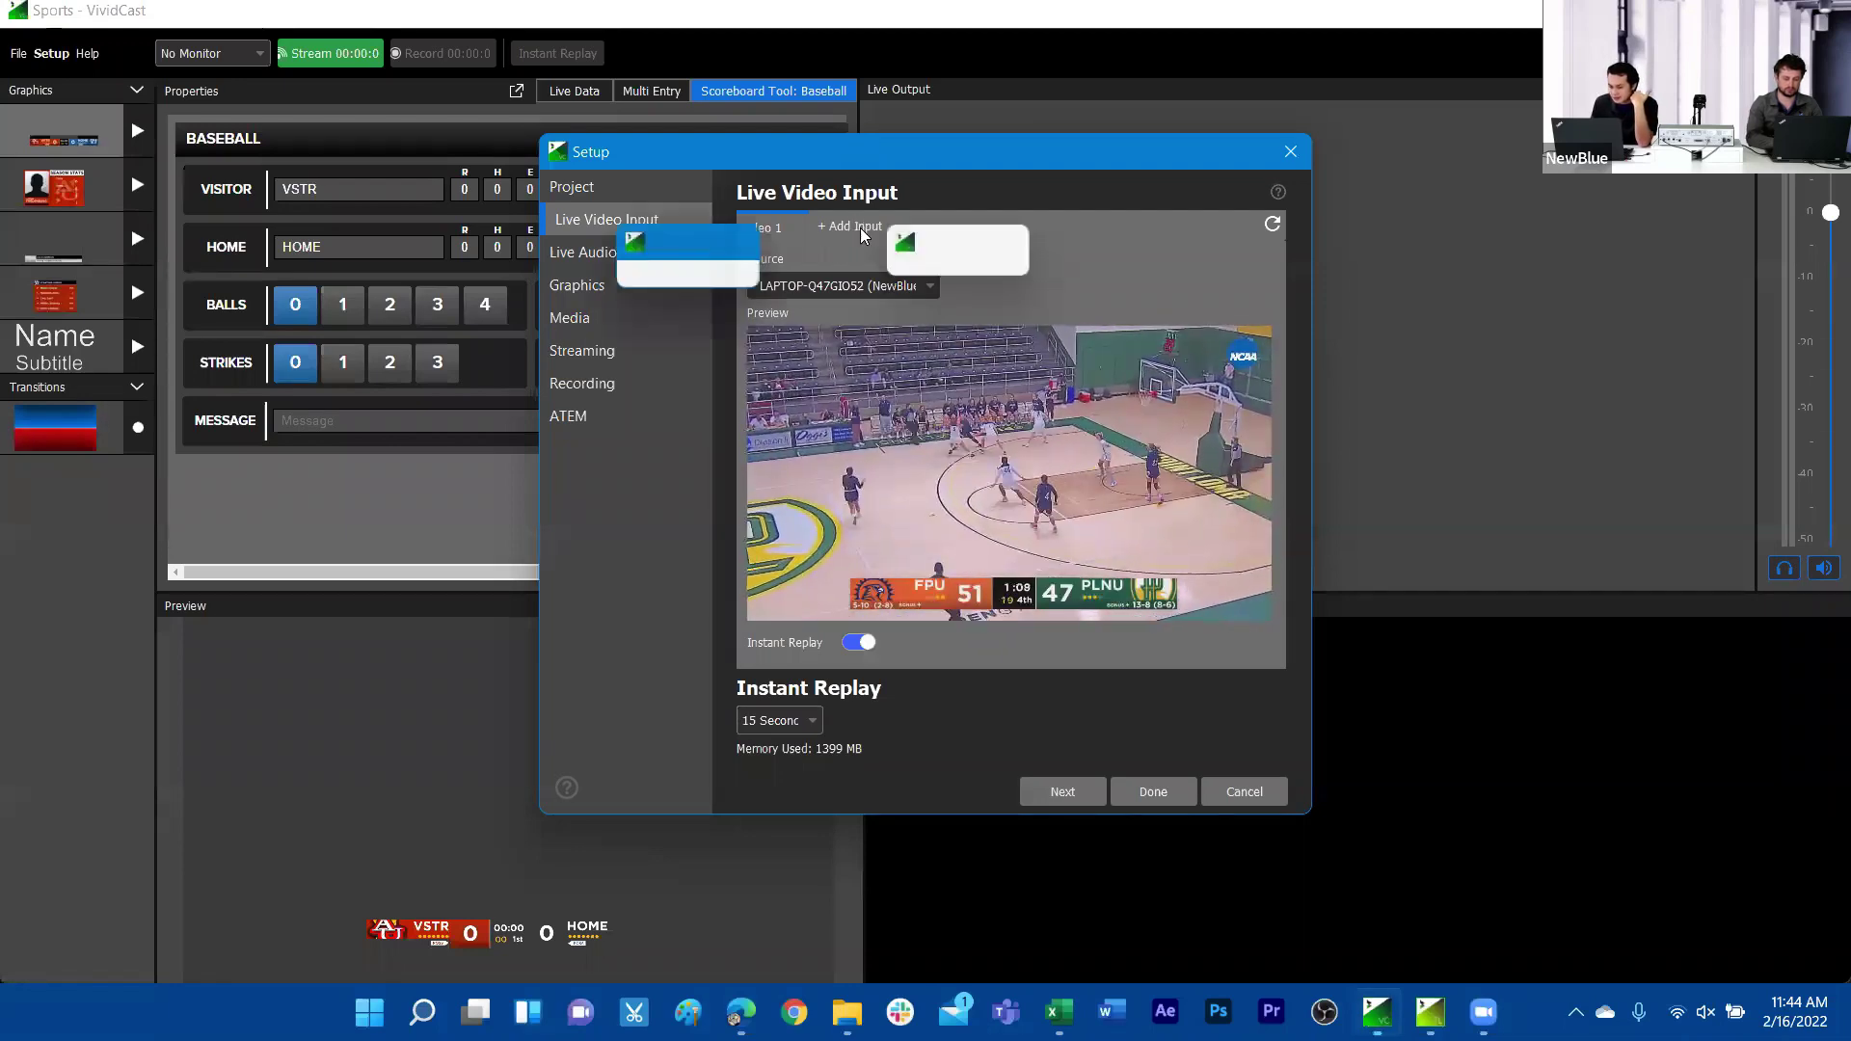
pyautogui.click(892, 284)
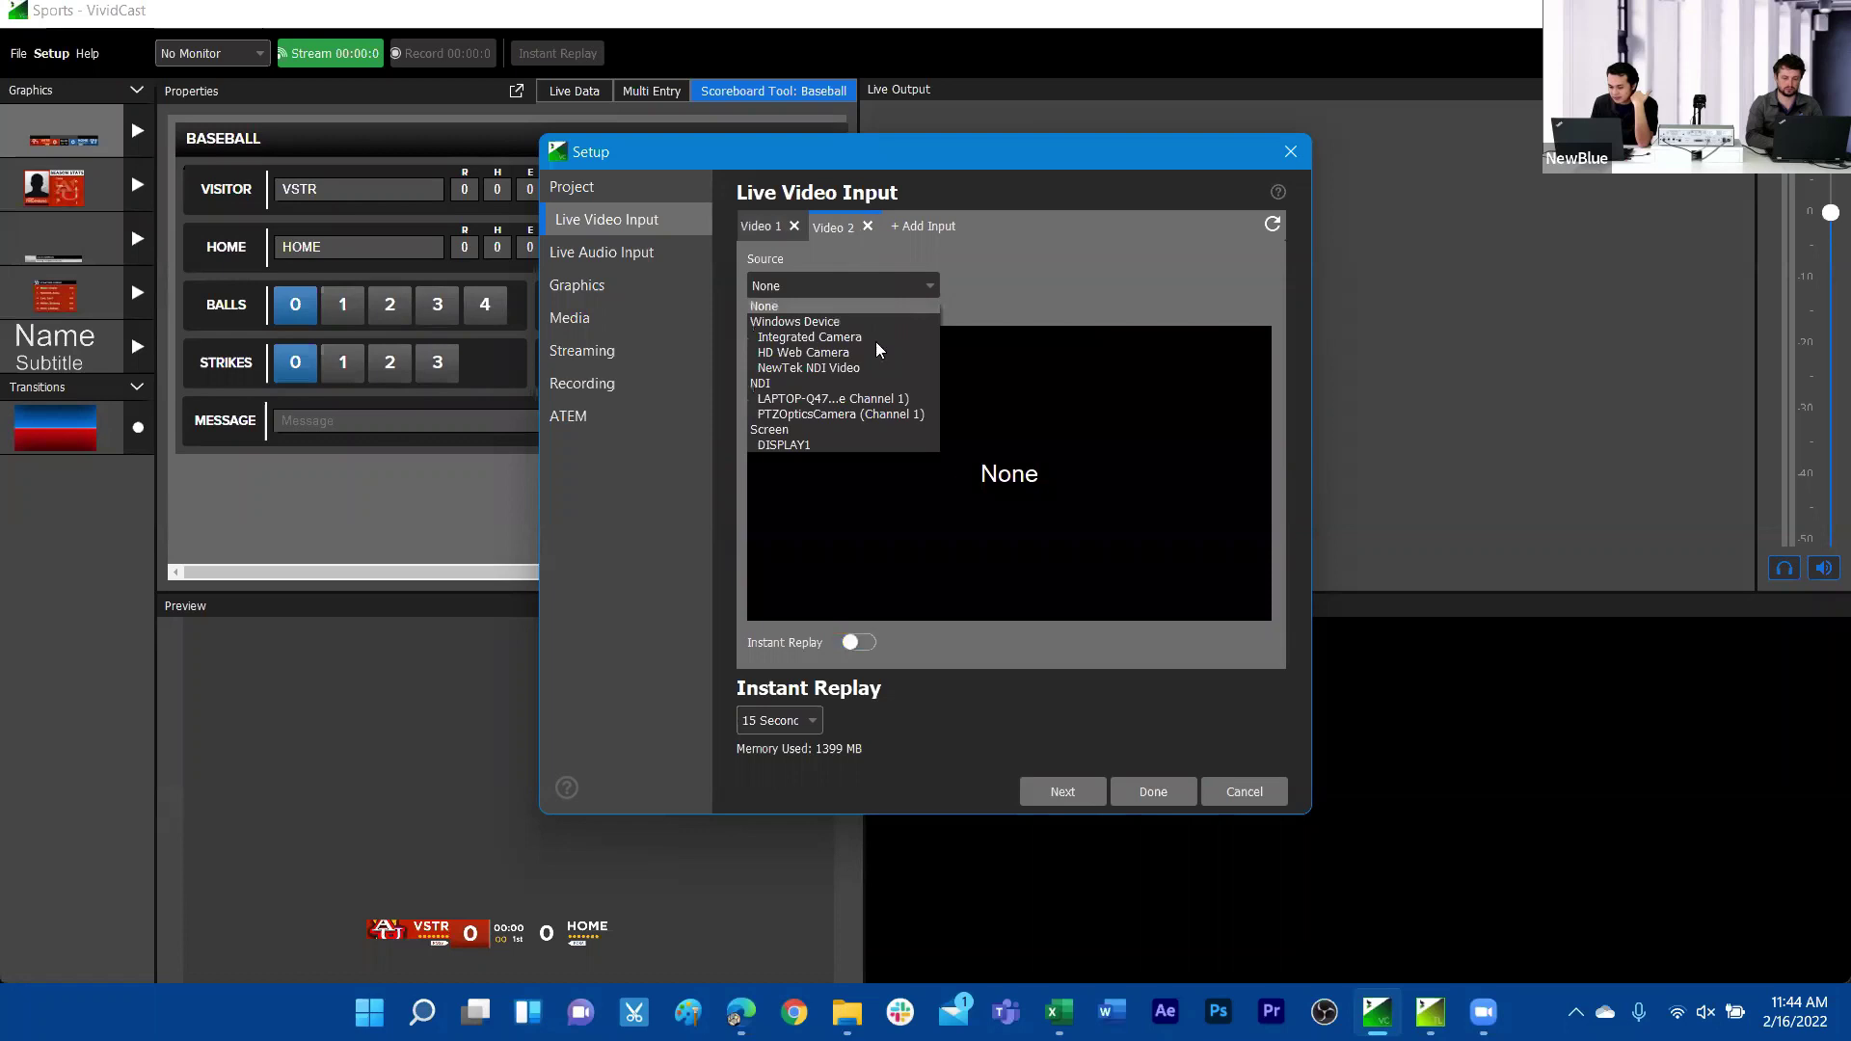
pyautogui.click(863, 420)
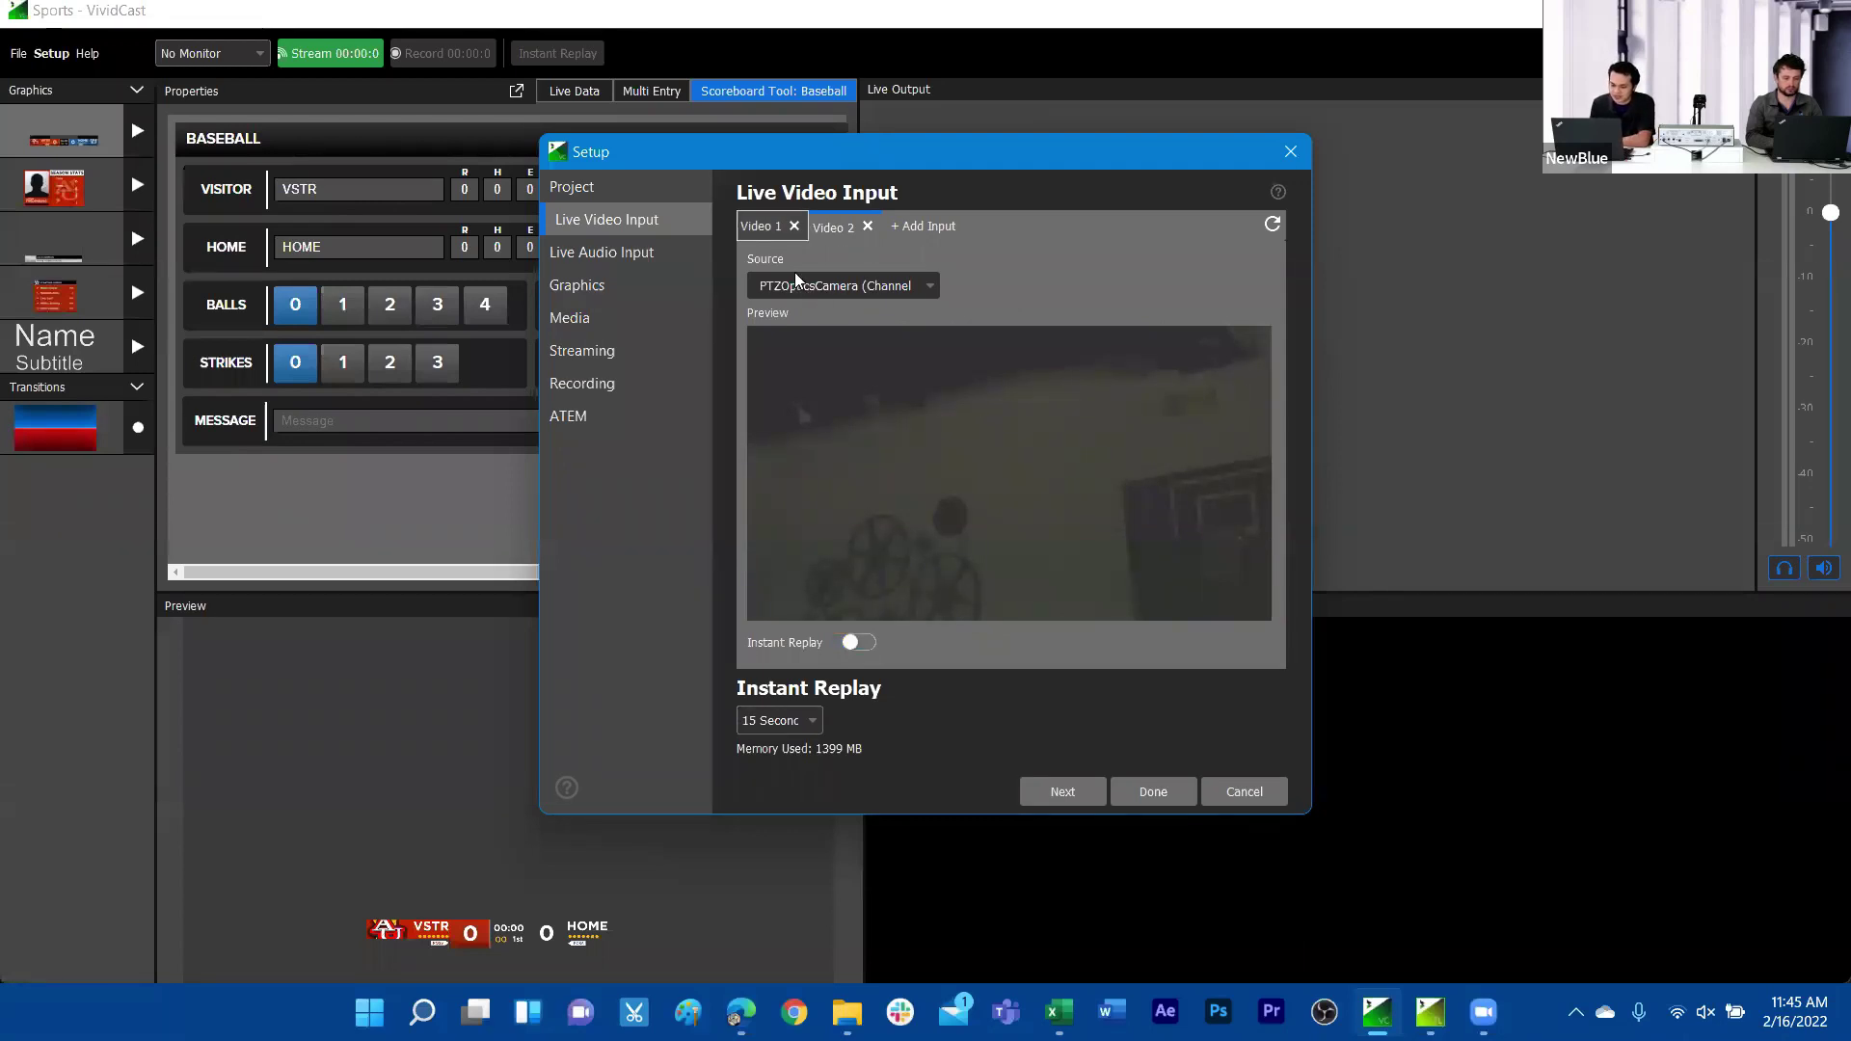
pyautogui.click(766, 227)
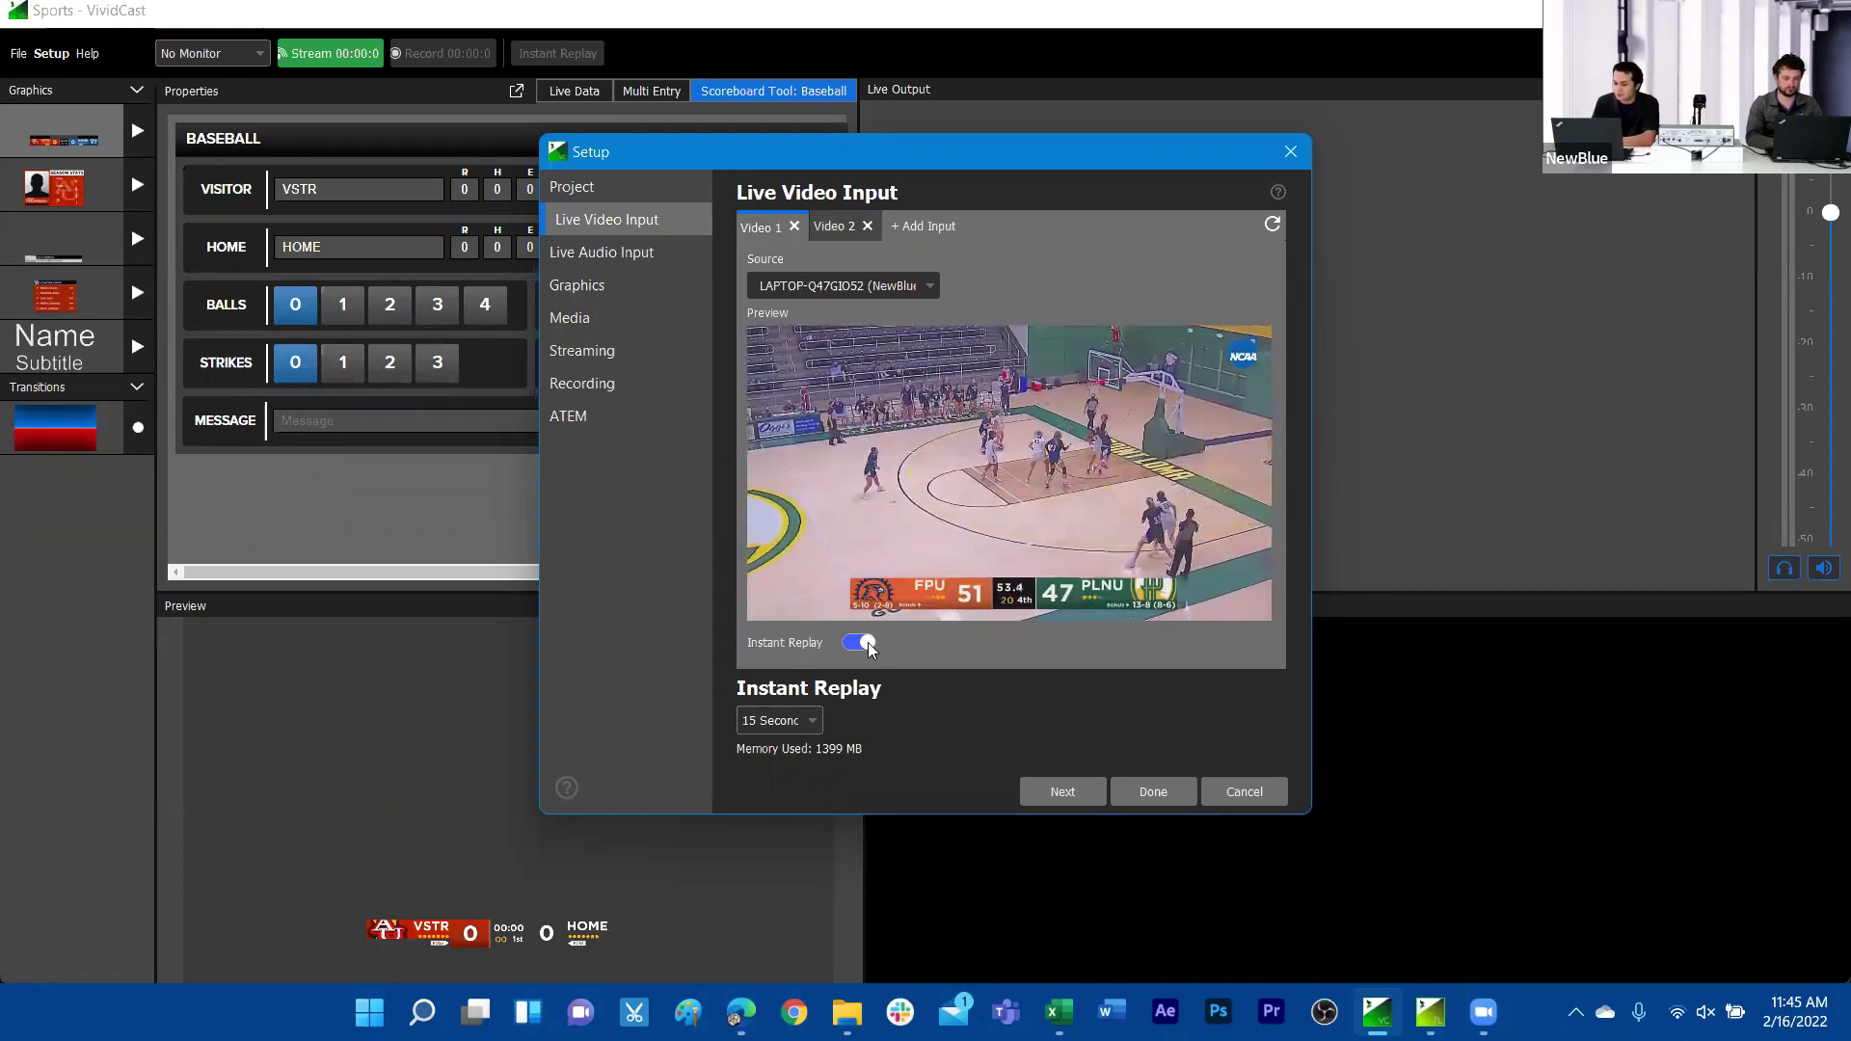
# Step: Keep the Video 1 Instant Replay duration at 15 Seconds
pyautogui.click(804, 724)
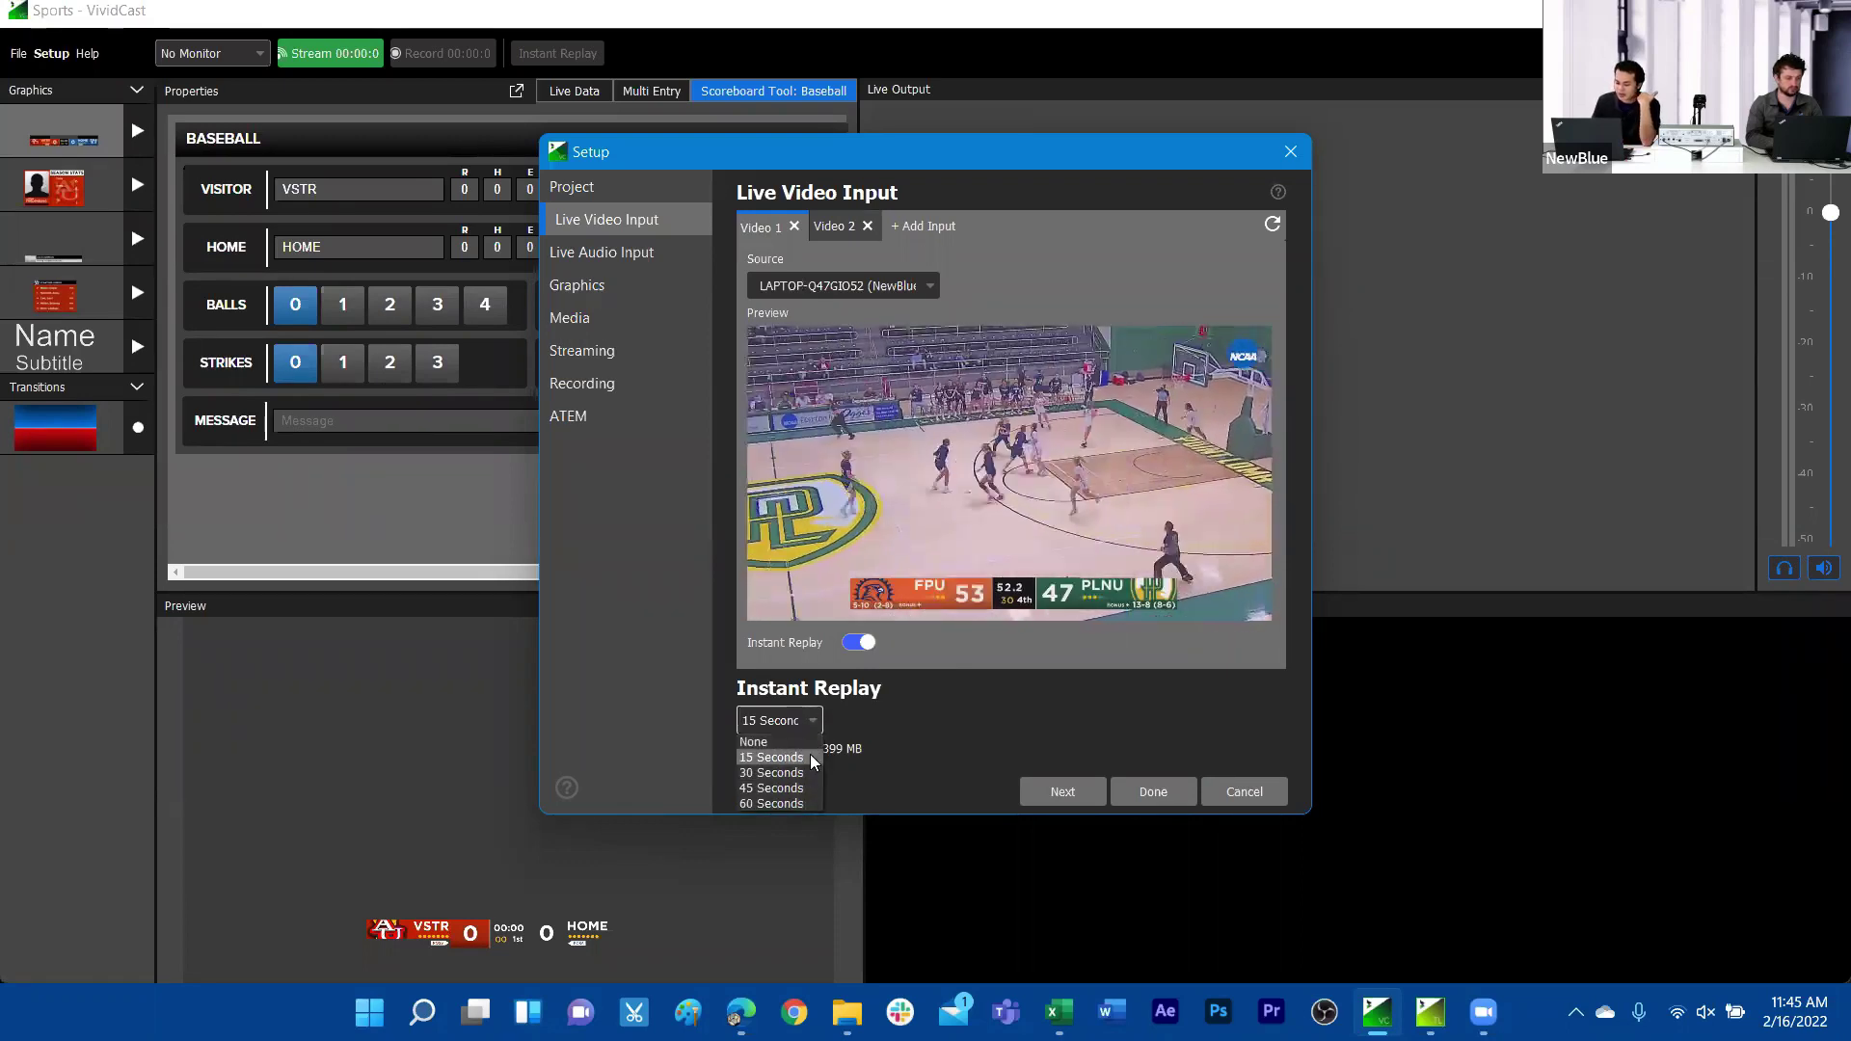
pyautogui.click(907, 730)
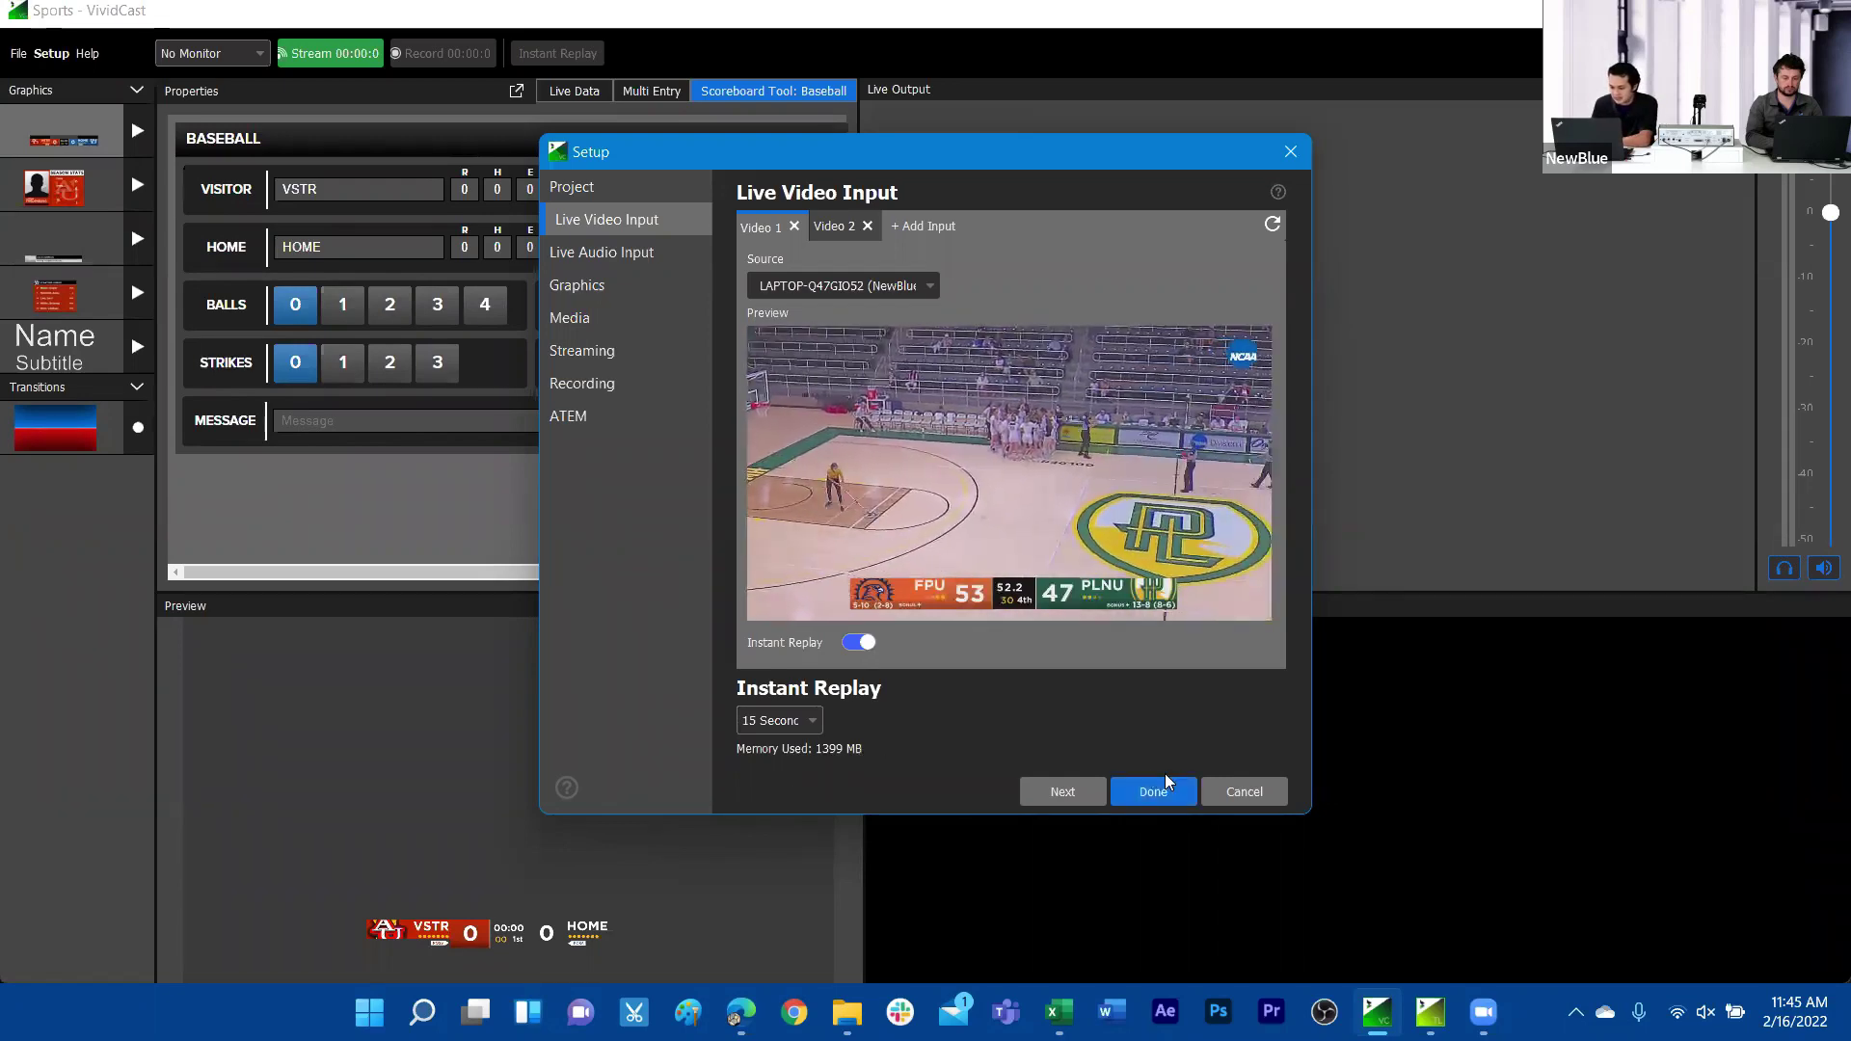
# Step: Close Setup and cut the program between the PTZOptics camera and the laptop feed twice
pyautogui.click(1160, 790)
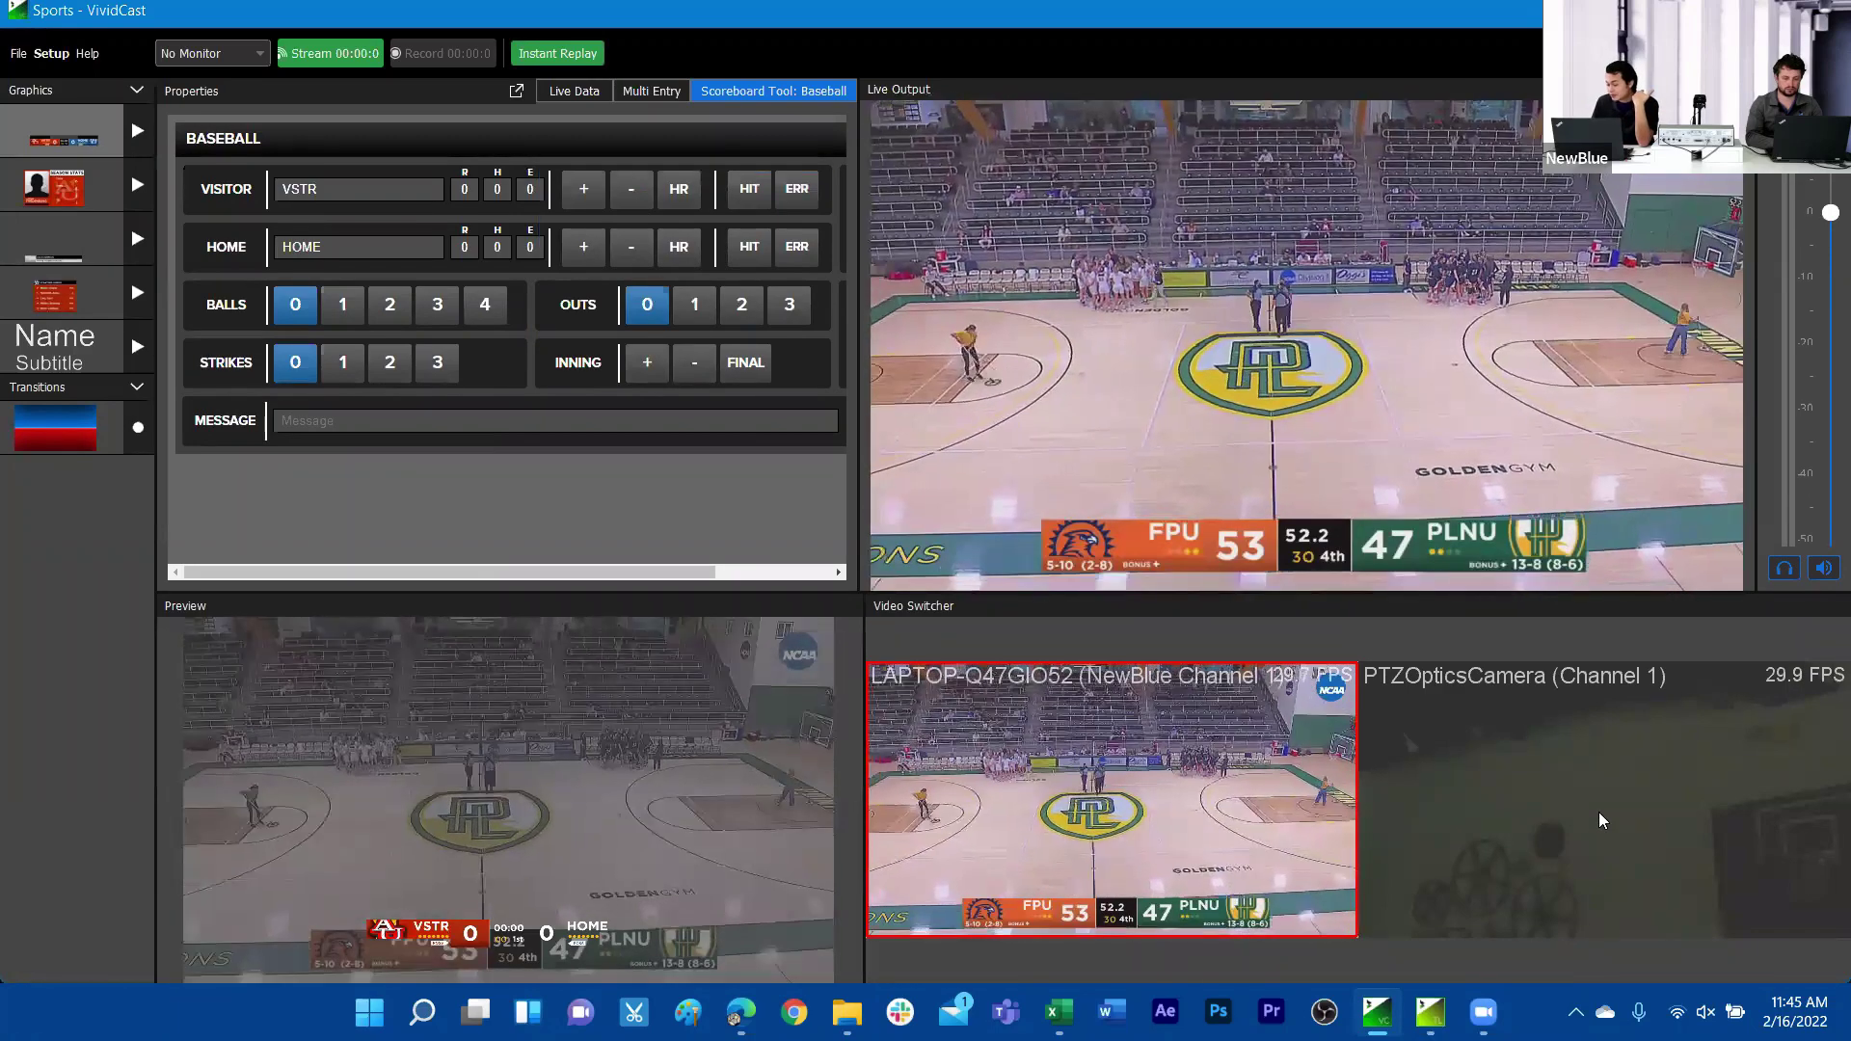
pyautogui.click(1565, 894)
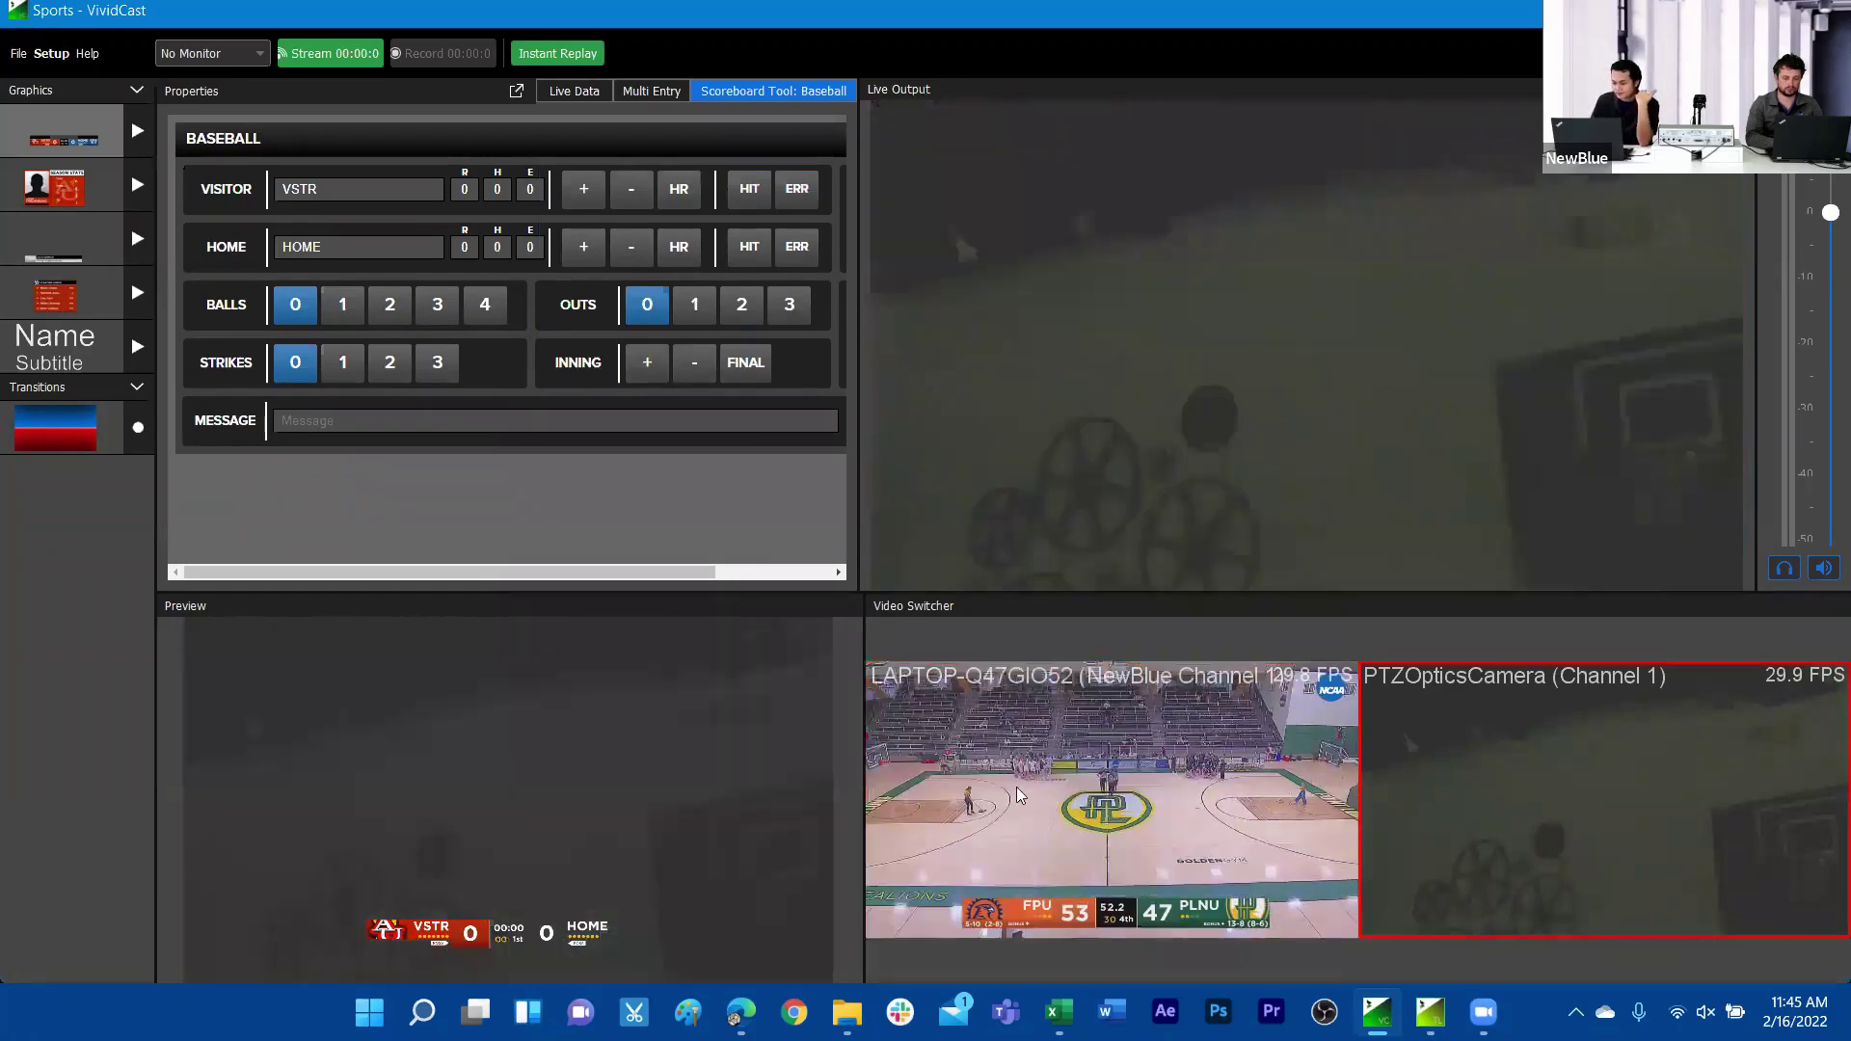
pyautogui.click(1016, 787)
pyautogui.click(1477, 850)
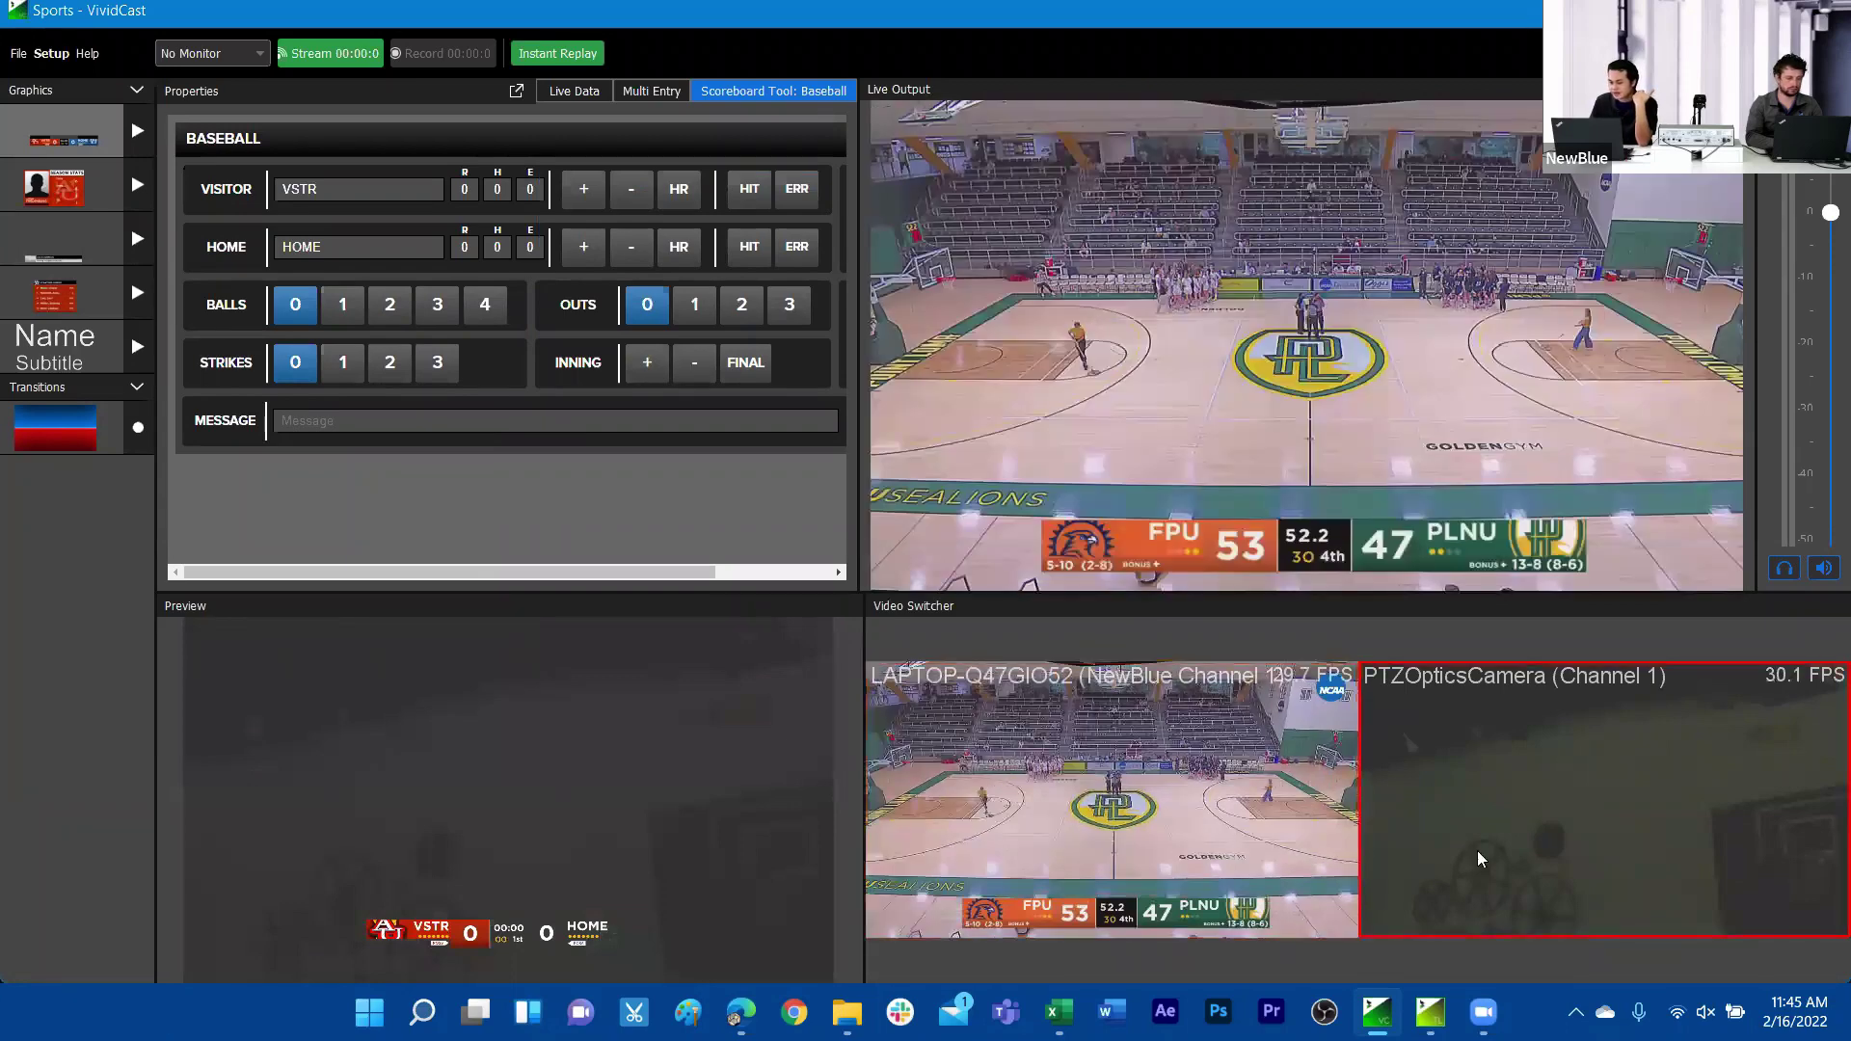
pyautogui.click(902, 810)
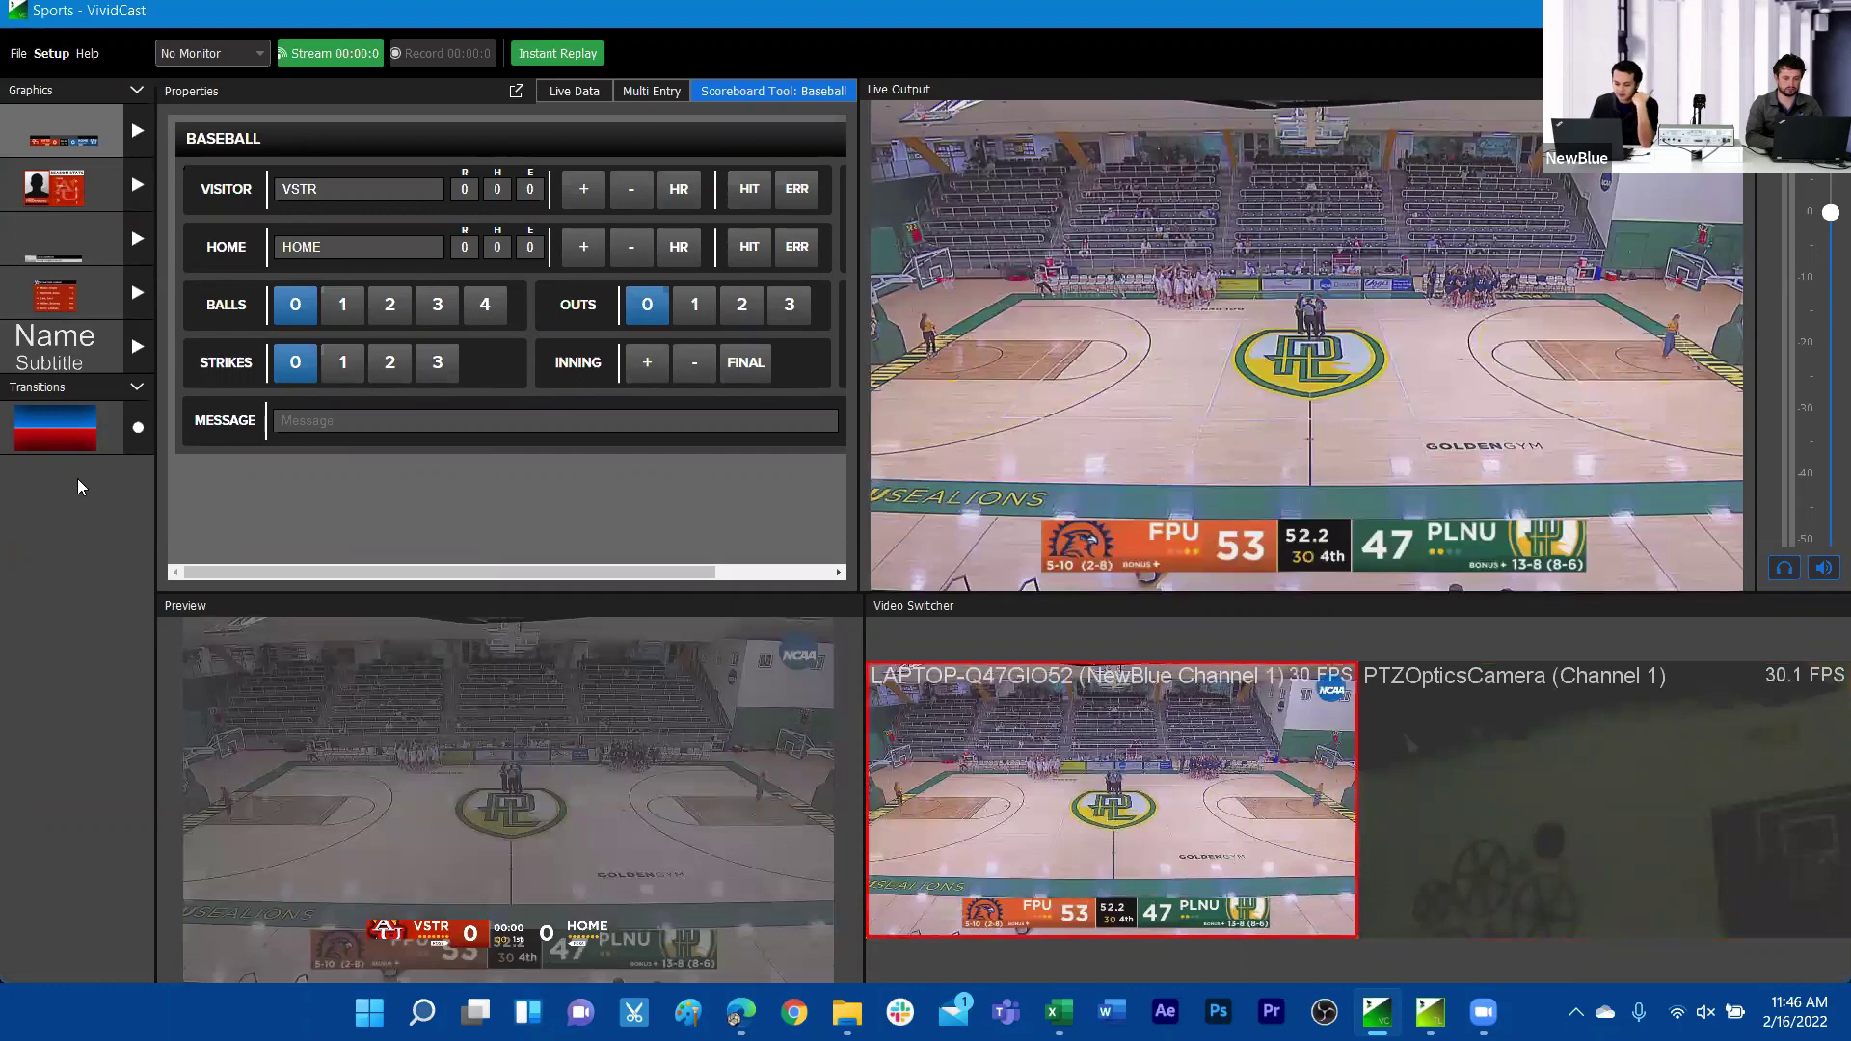
# Step: Arm the blue and red wipe, then wipe the program to the PTZ camera and back
pyautogui.click(139, 430)
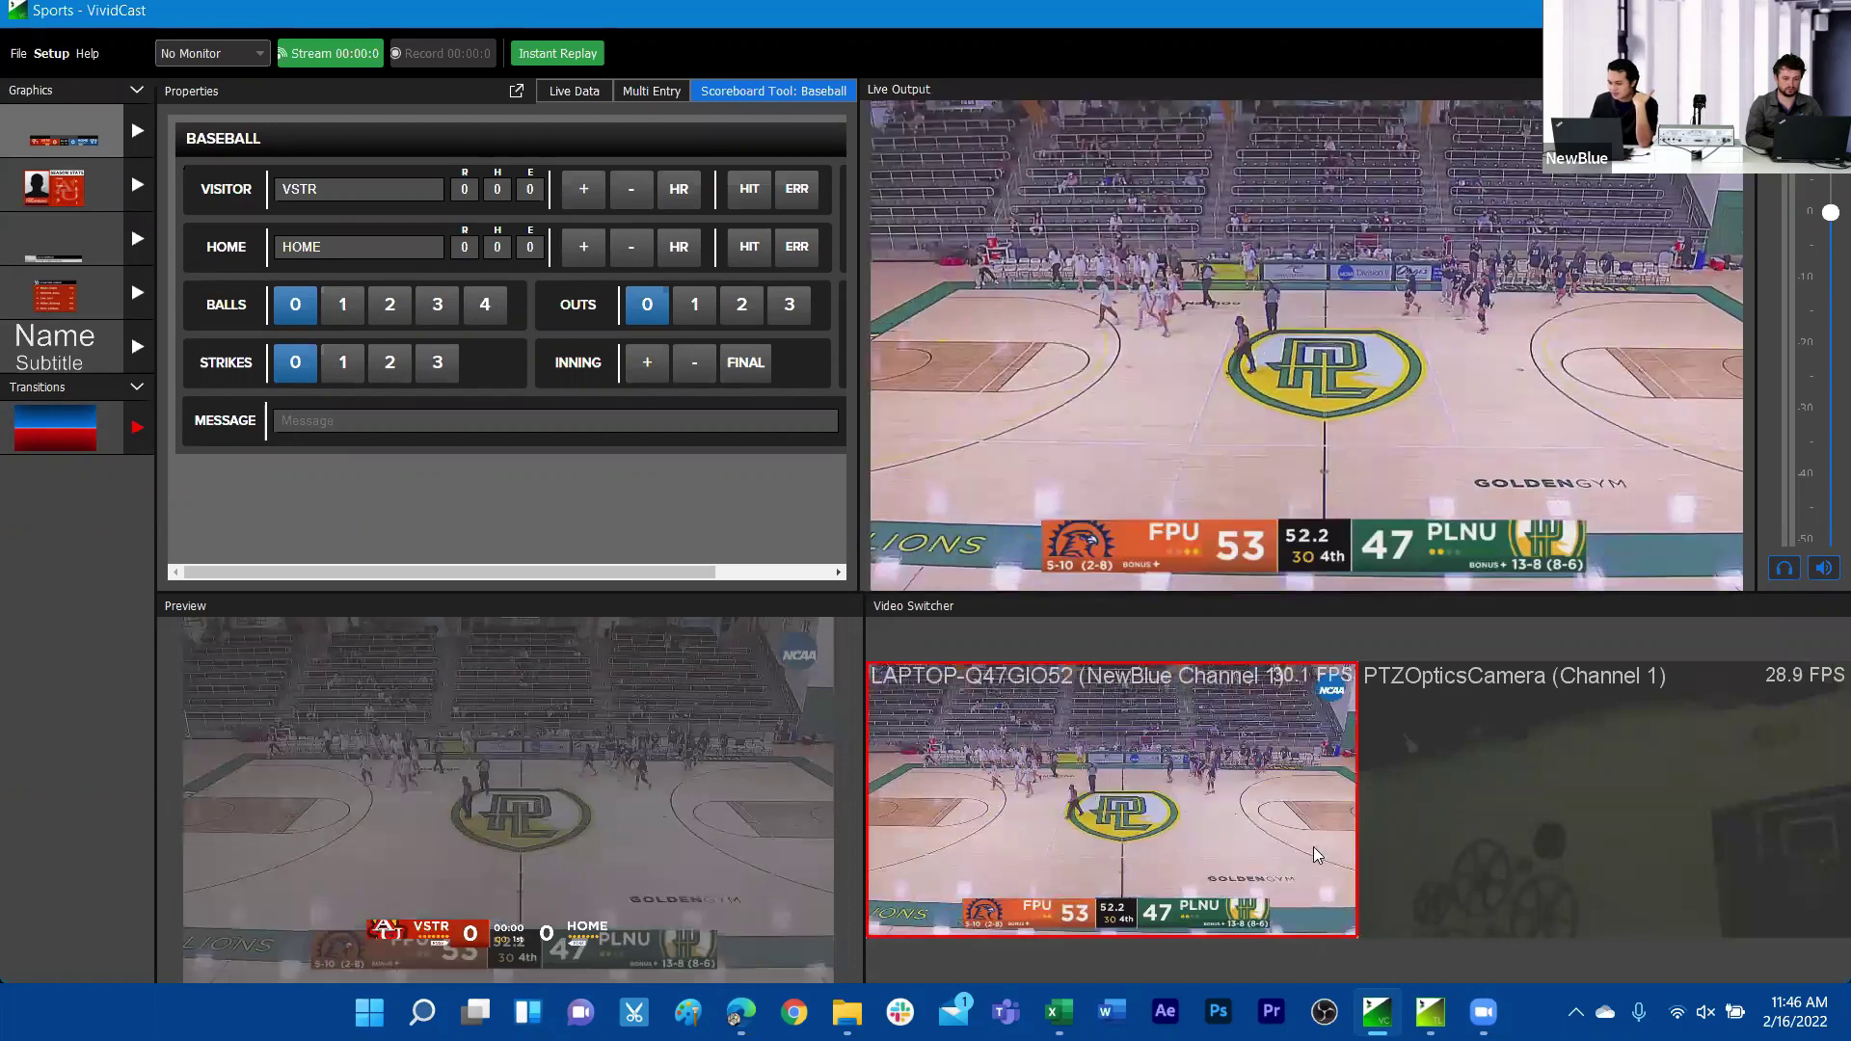
pyautogui.press('2')
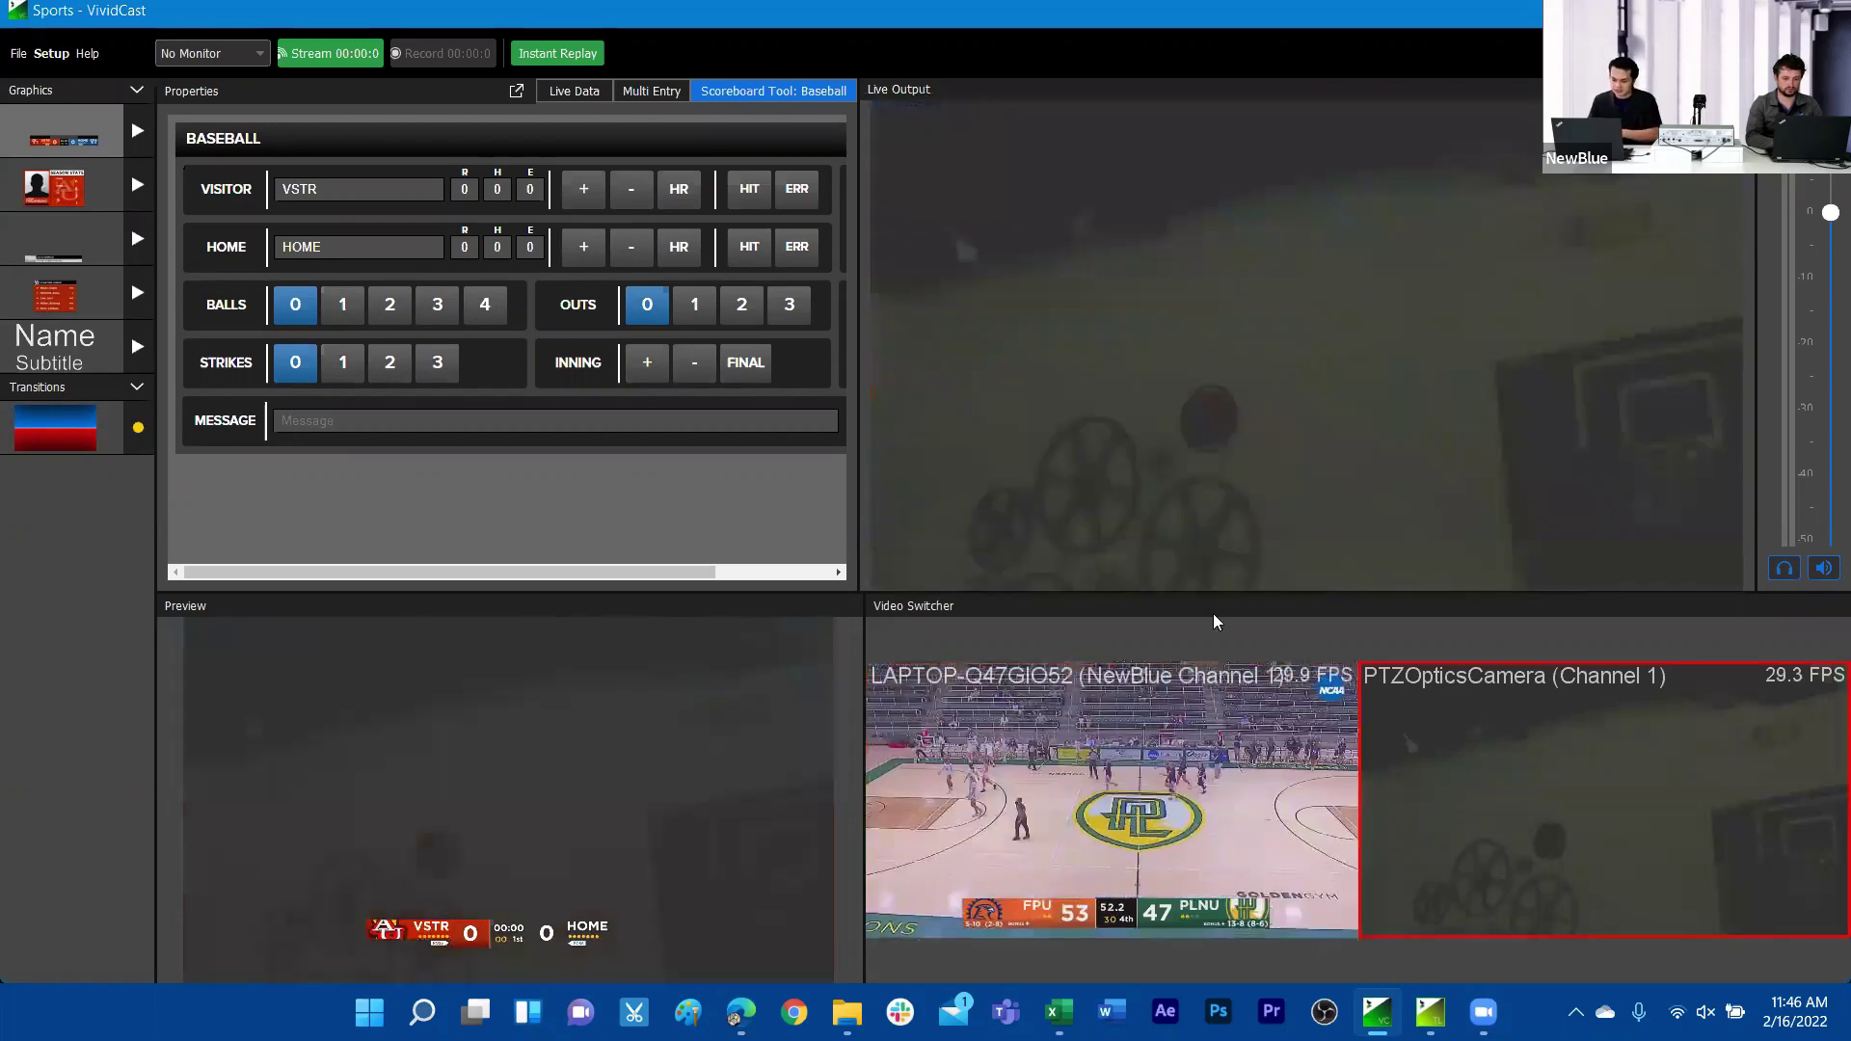
pyautogui.press('1')
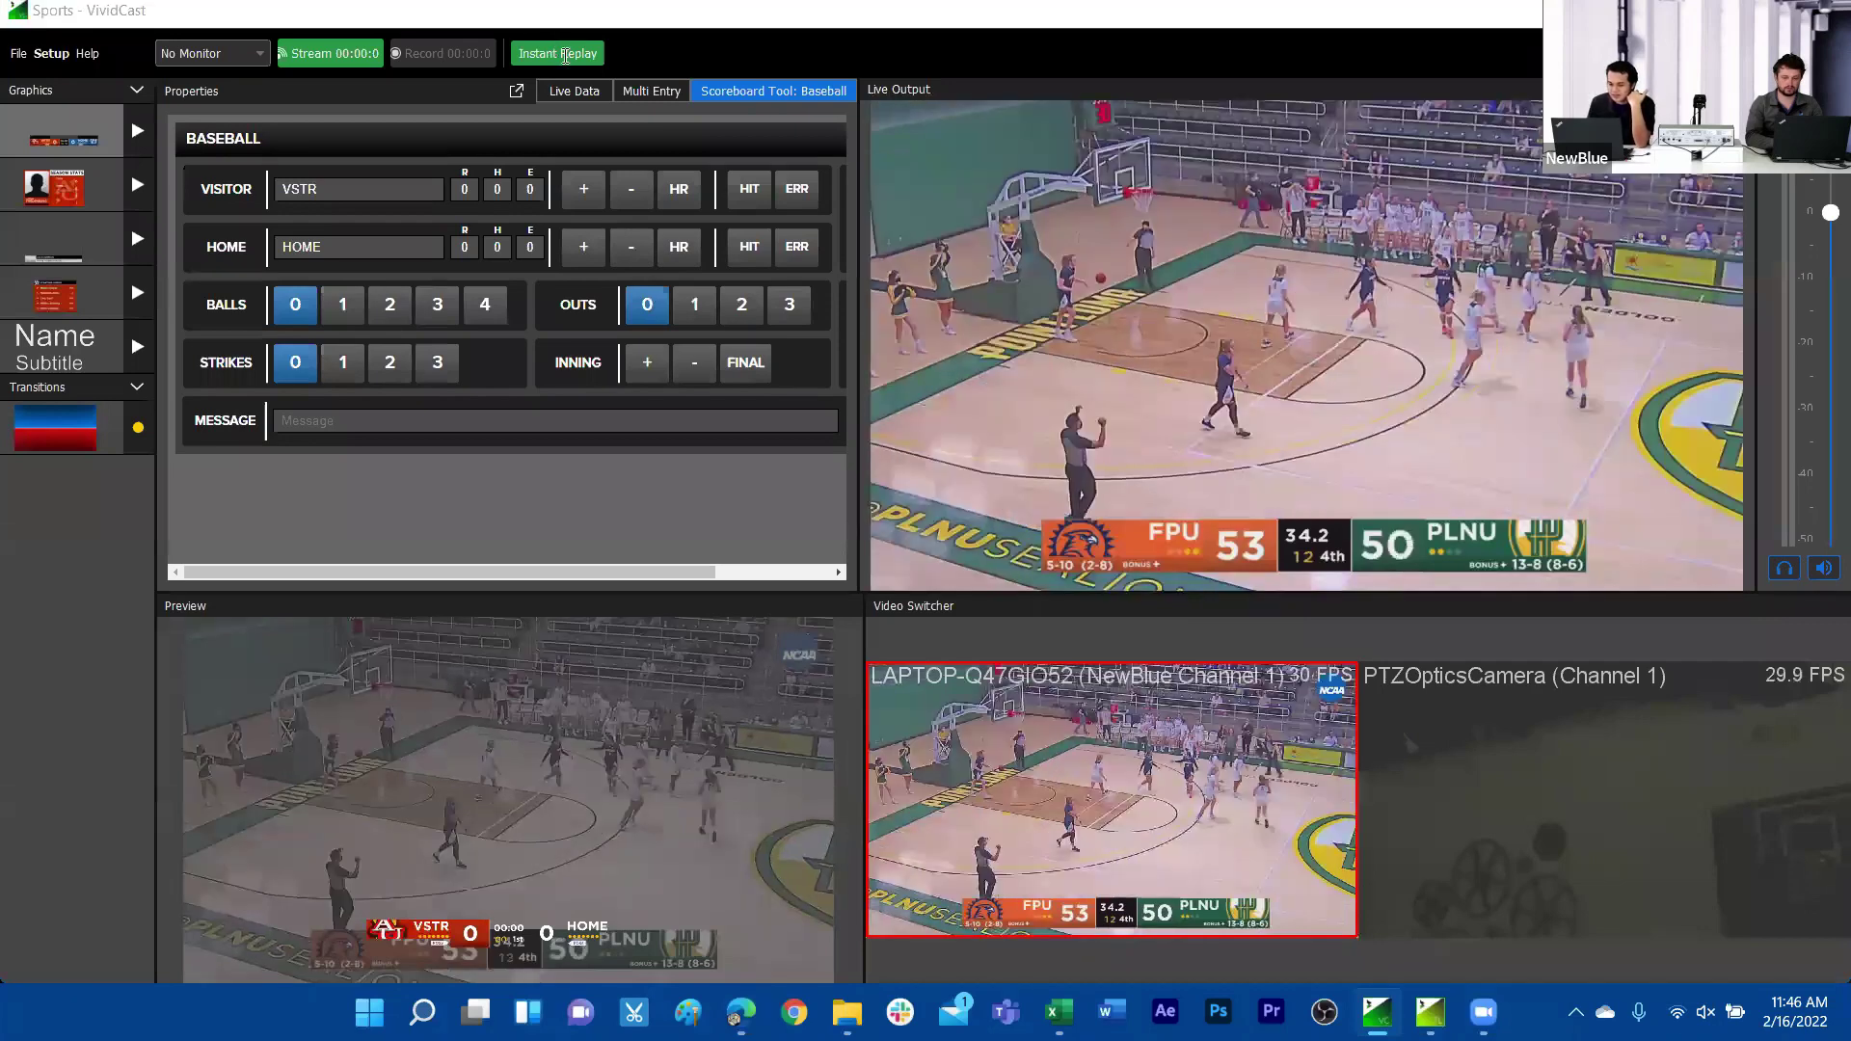
# Step: Capture an instant replay of the live basketball feed and enter replay mode
pyautogui.click(1137, 413)
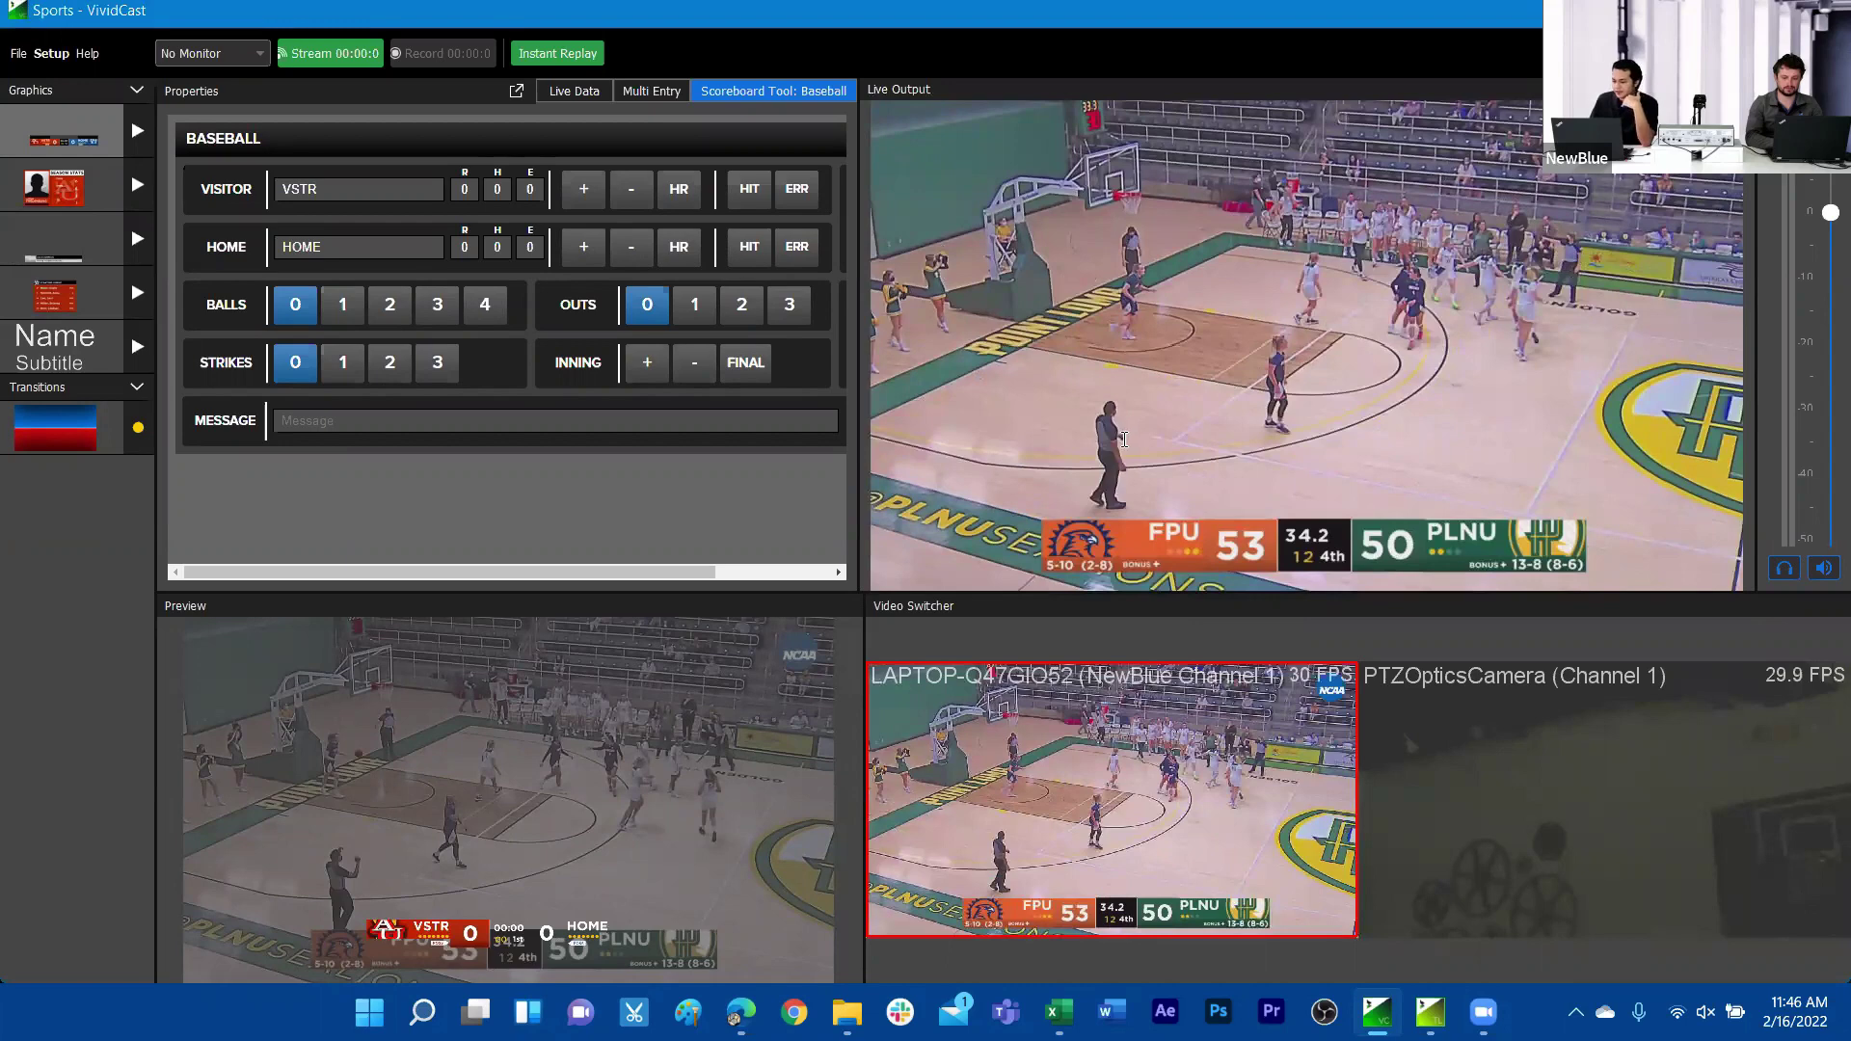
pyautogui.press('r')
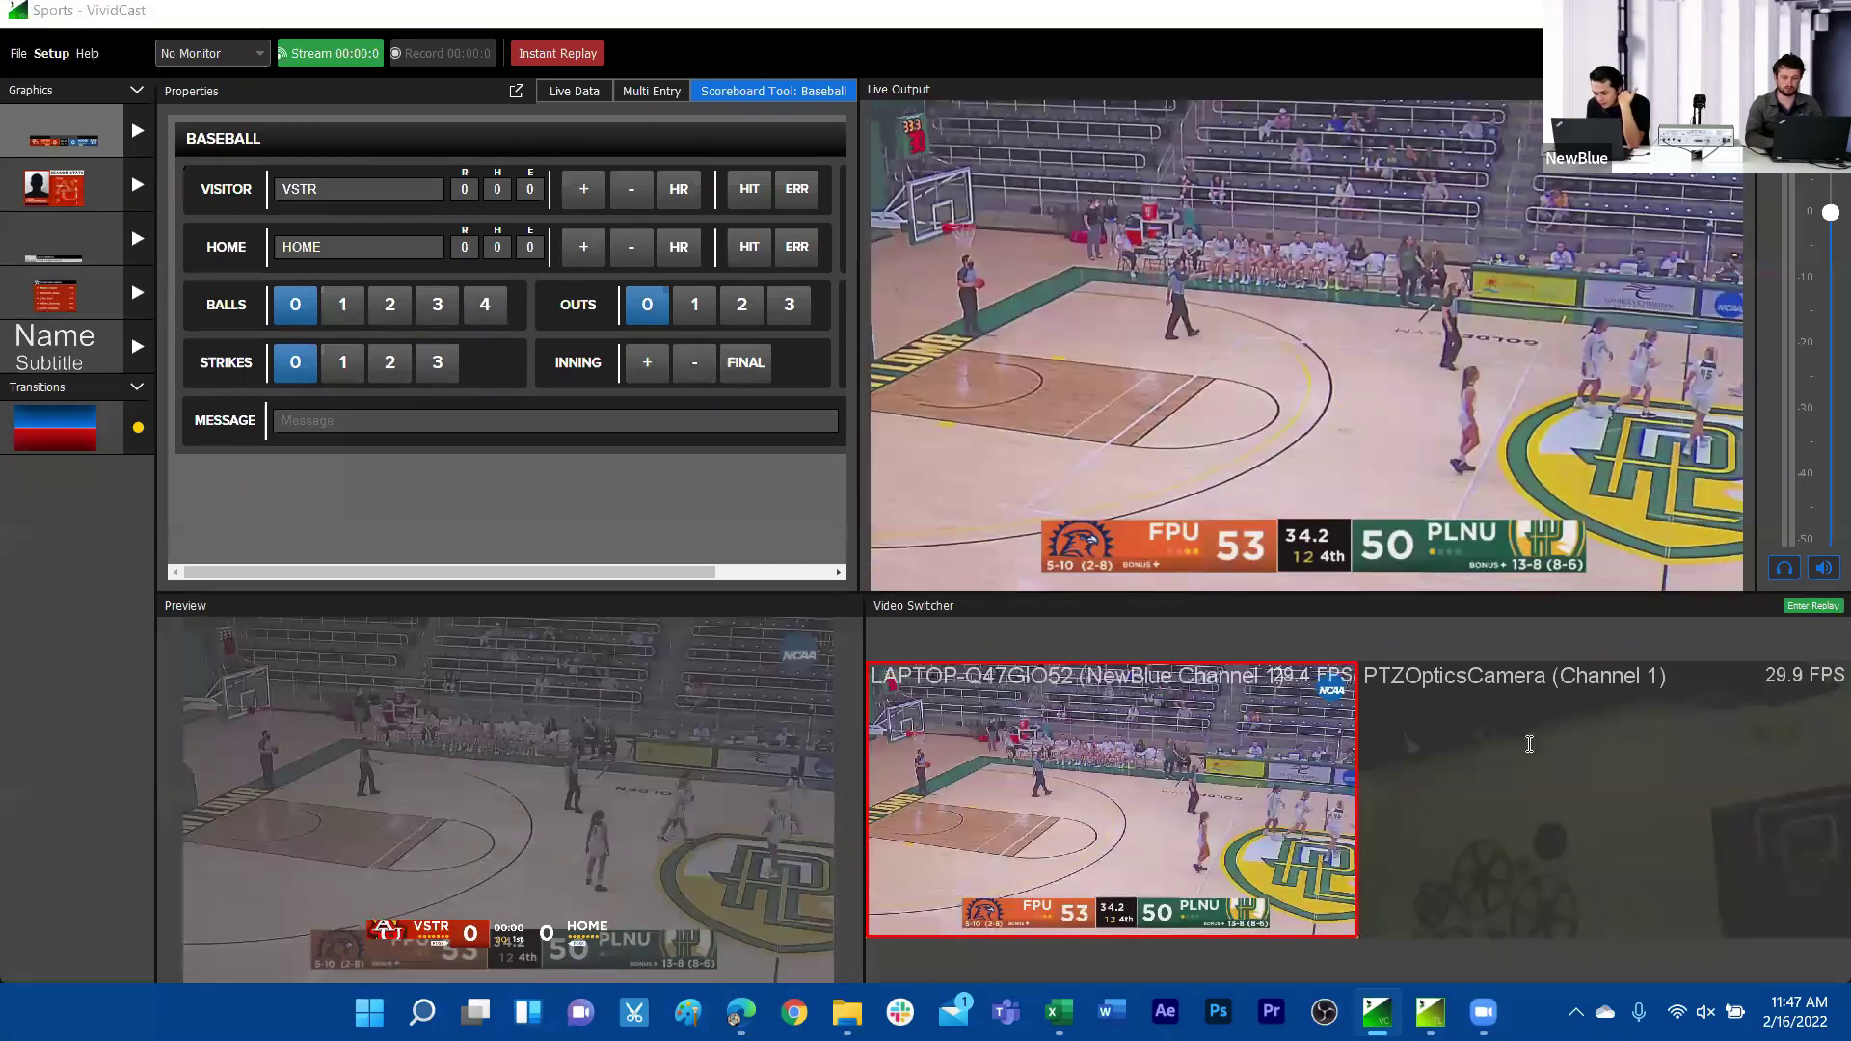
pyautogui.click(1529, 745)
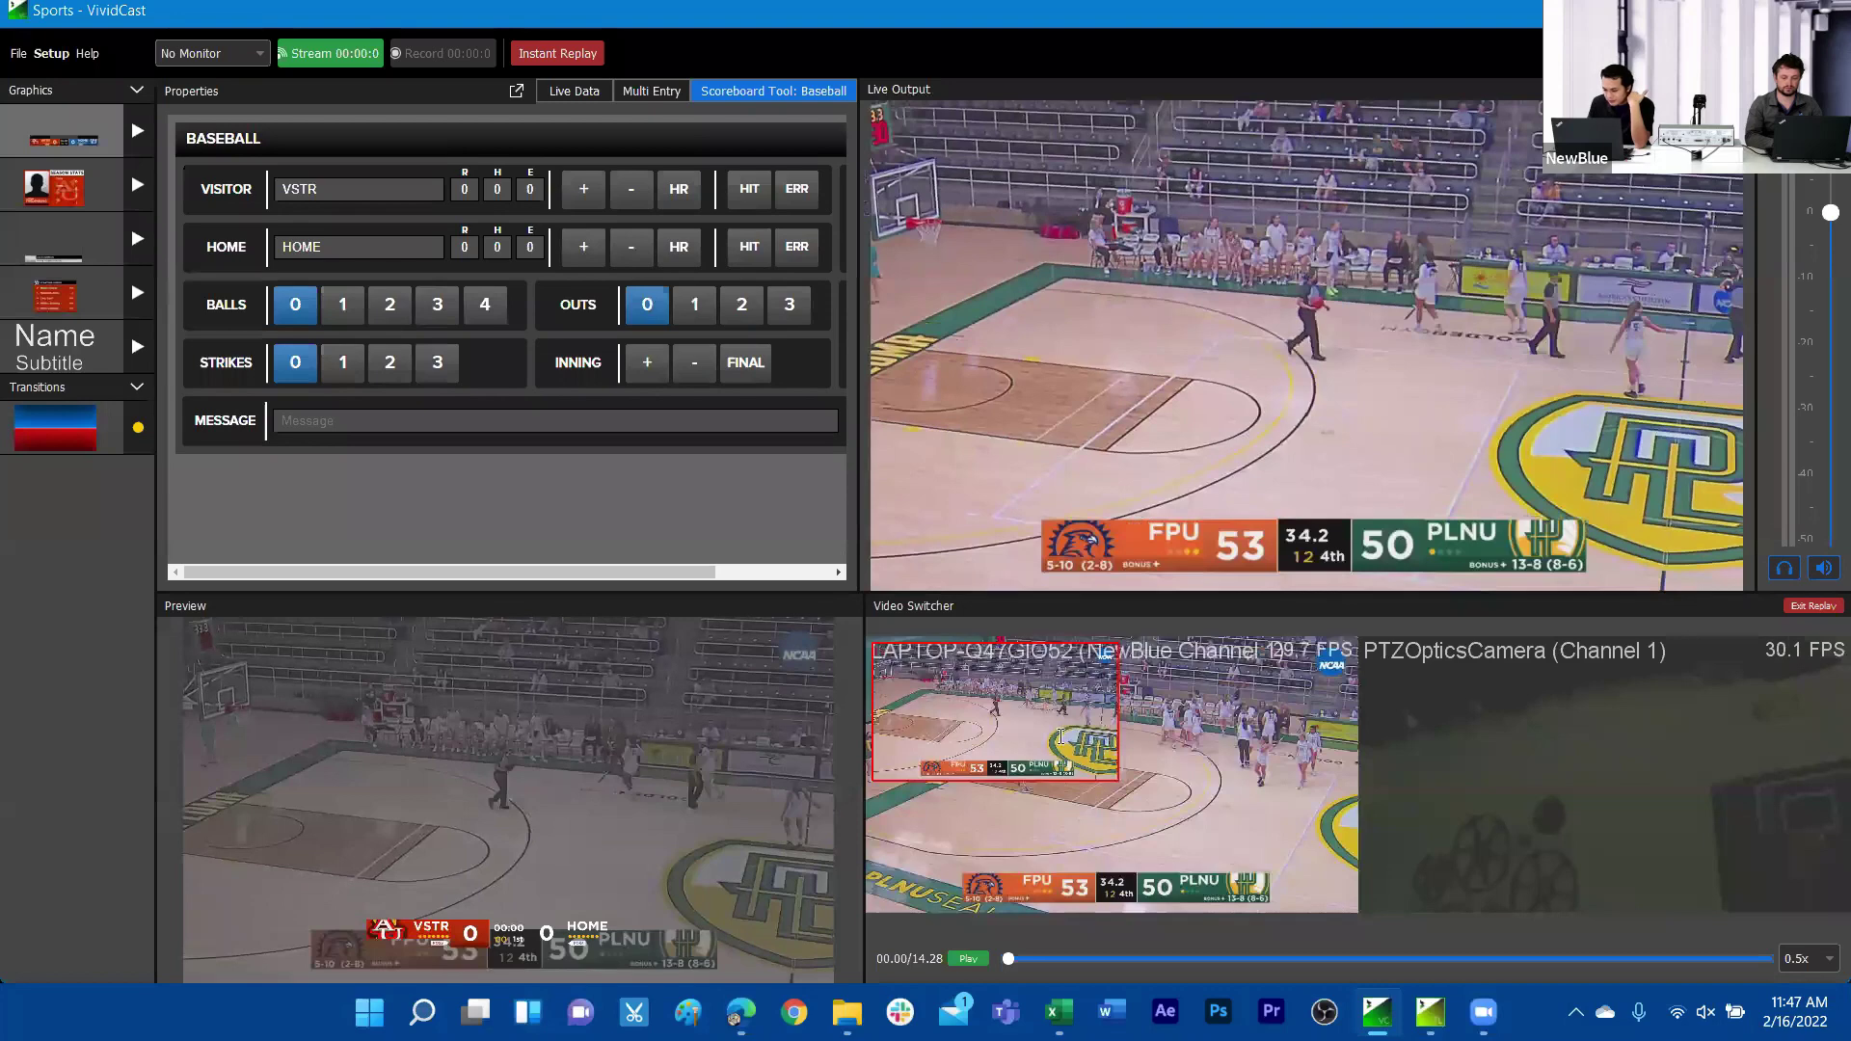
# Step: Take the instant replay to air with the blue and red wipe
pyautogui.click(1166, 793)
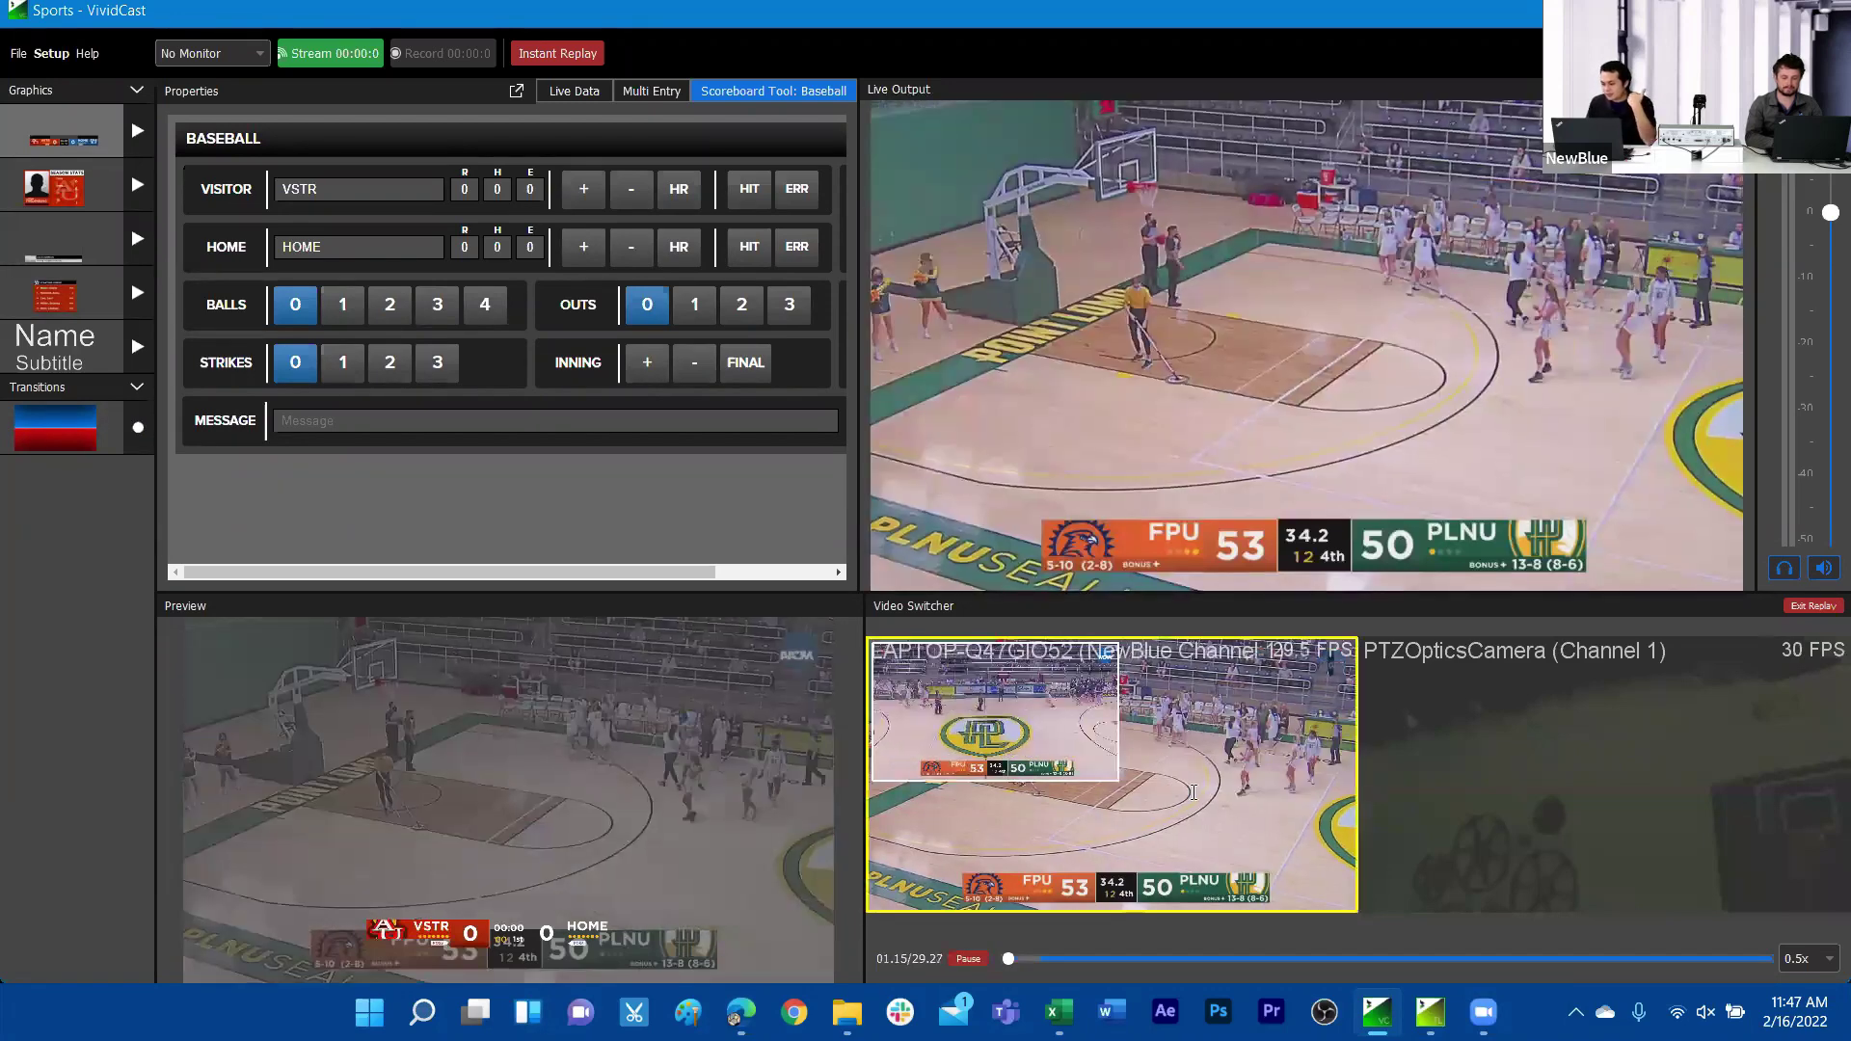
pyautogui.click(1041, 711)
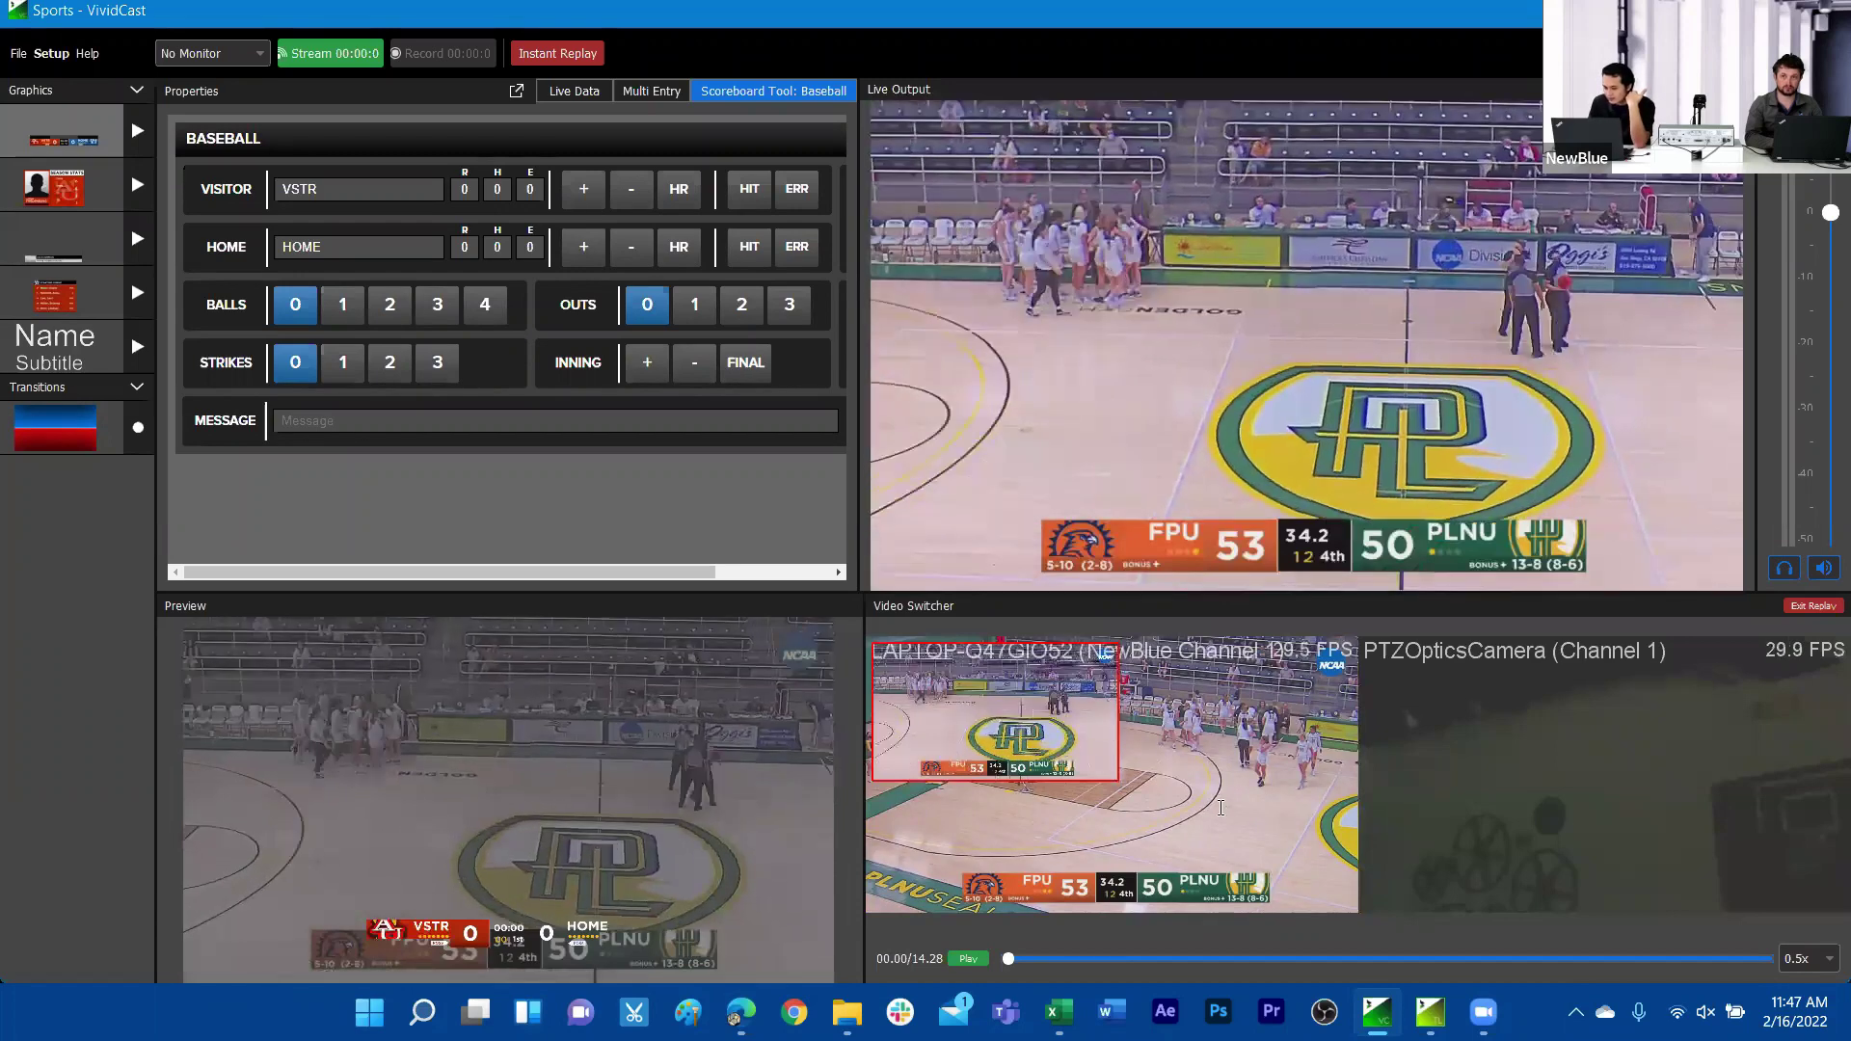
pyautogui.click(1220, 808)
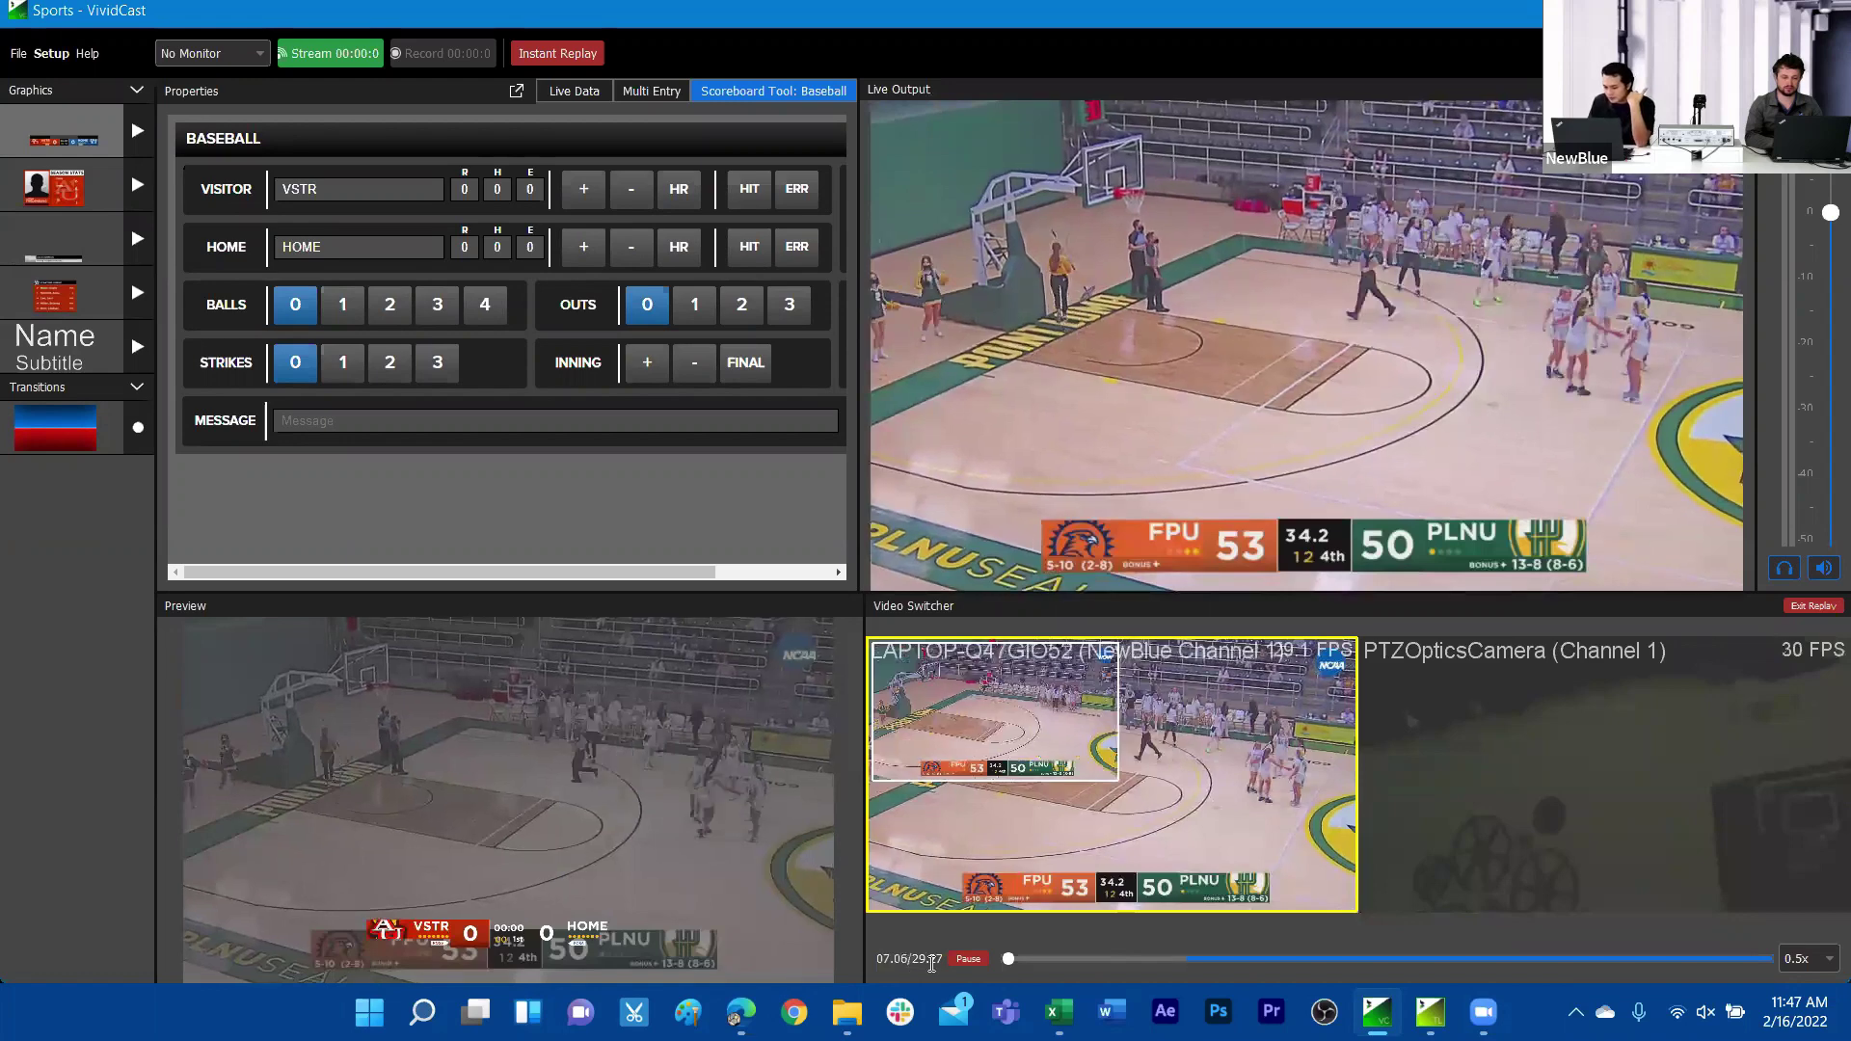
# Step: Keep replay playback at 0.5x, then transition the program off the replay
pyautogui.click(1826, 960)
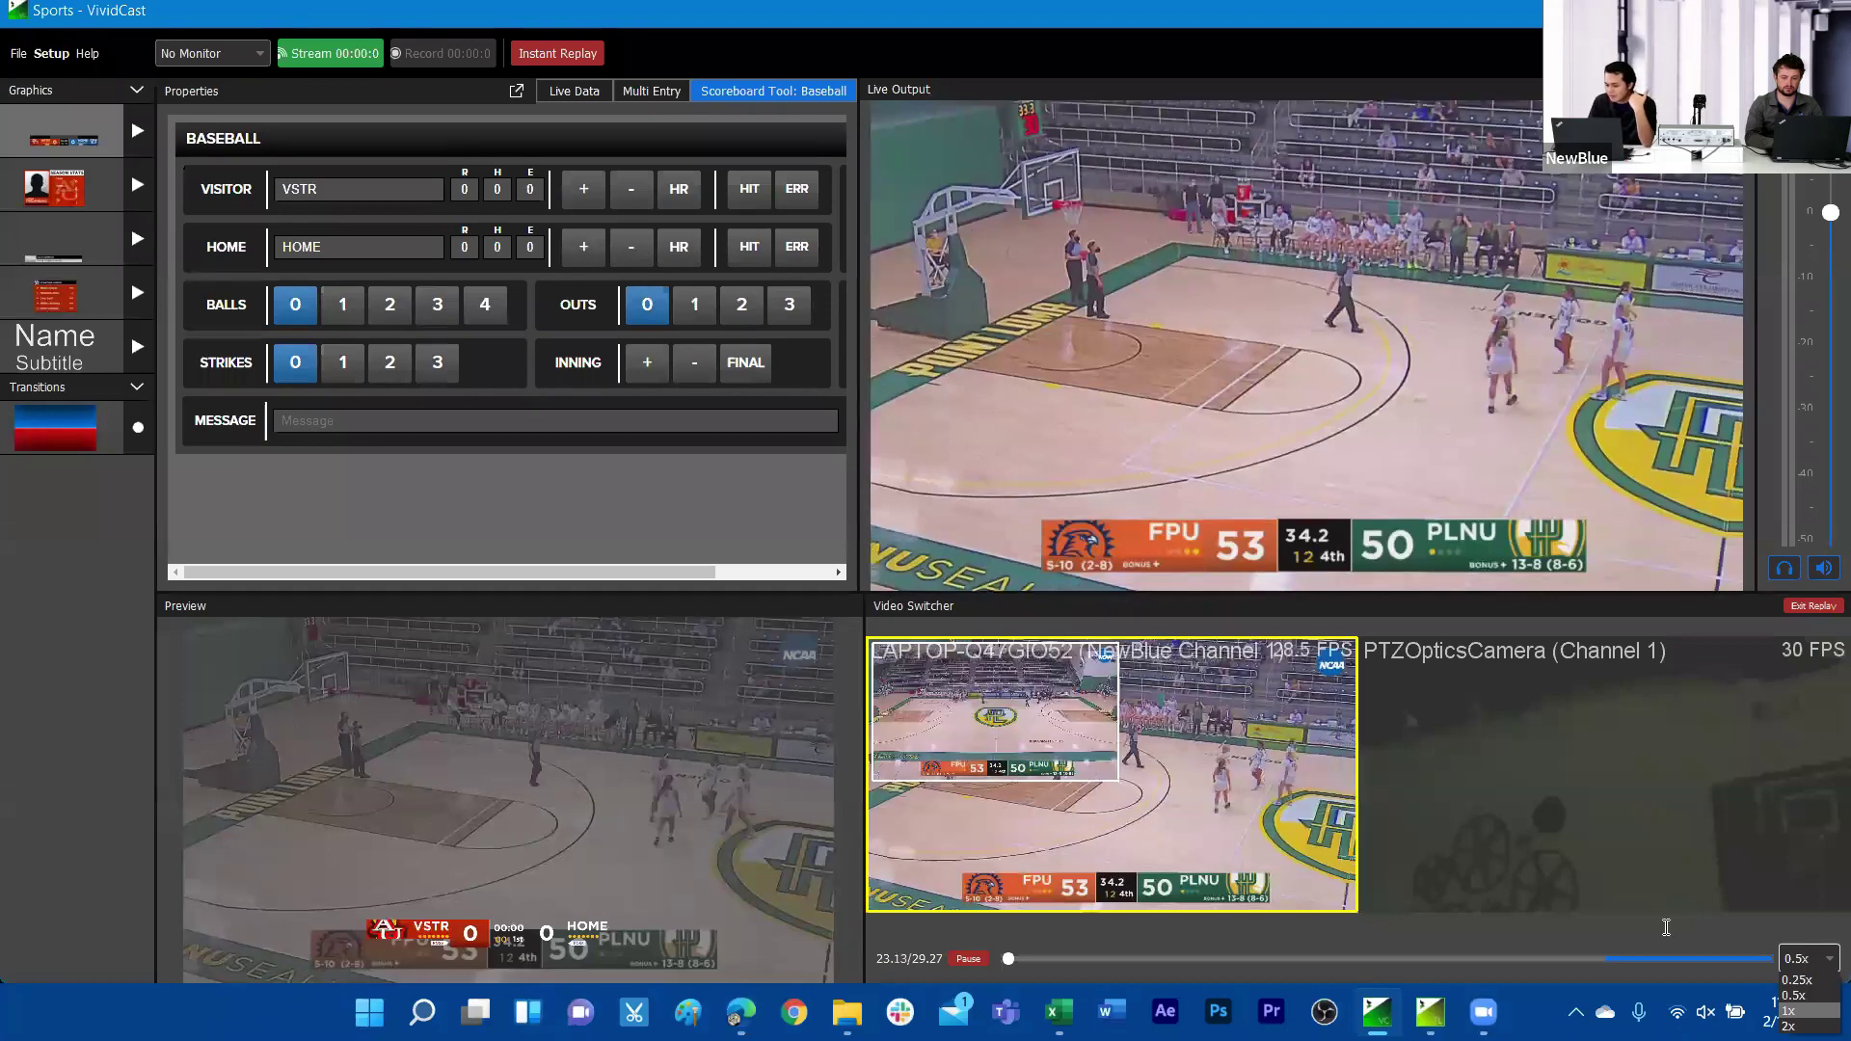
pyautogui.click(1666, 927)
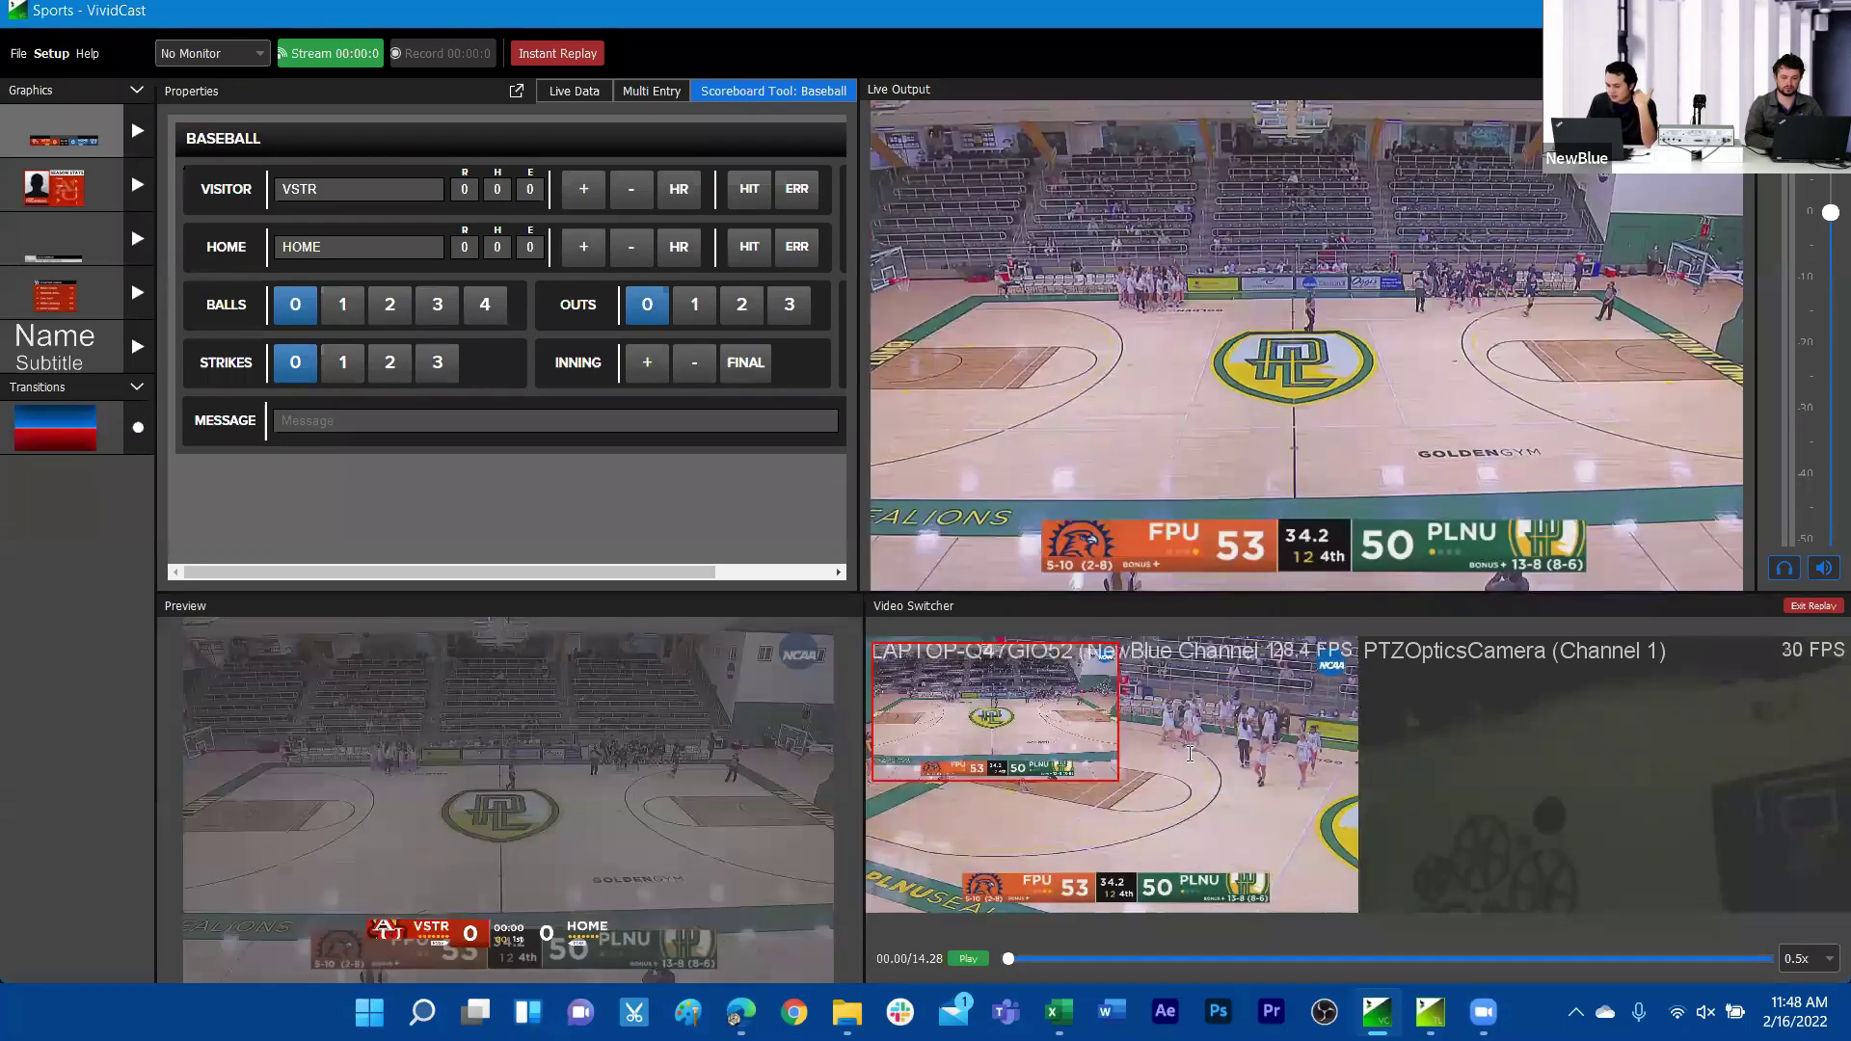
pyautogui.click(1215, 769)
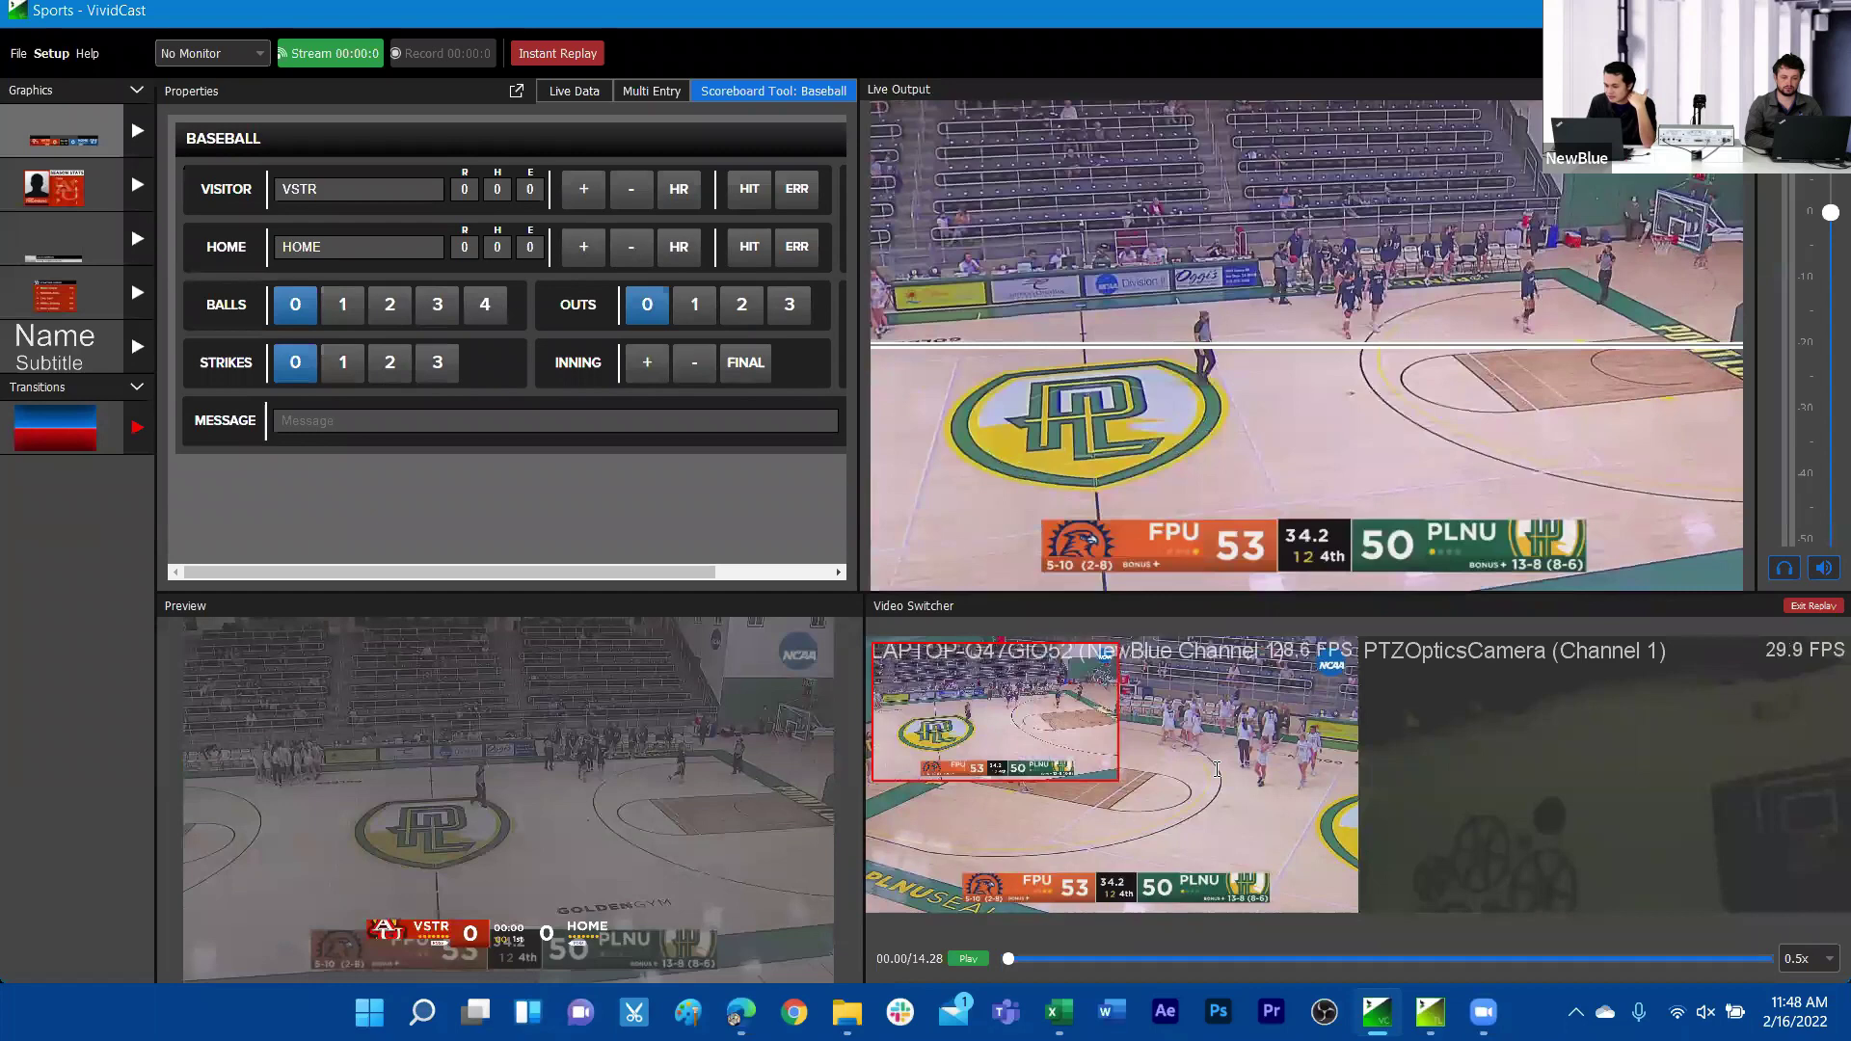
# Step: Exit replay back to live sources, then capture a fresh 7.86-second replay
pyautogui.click(1814, 605)
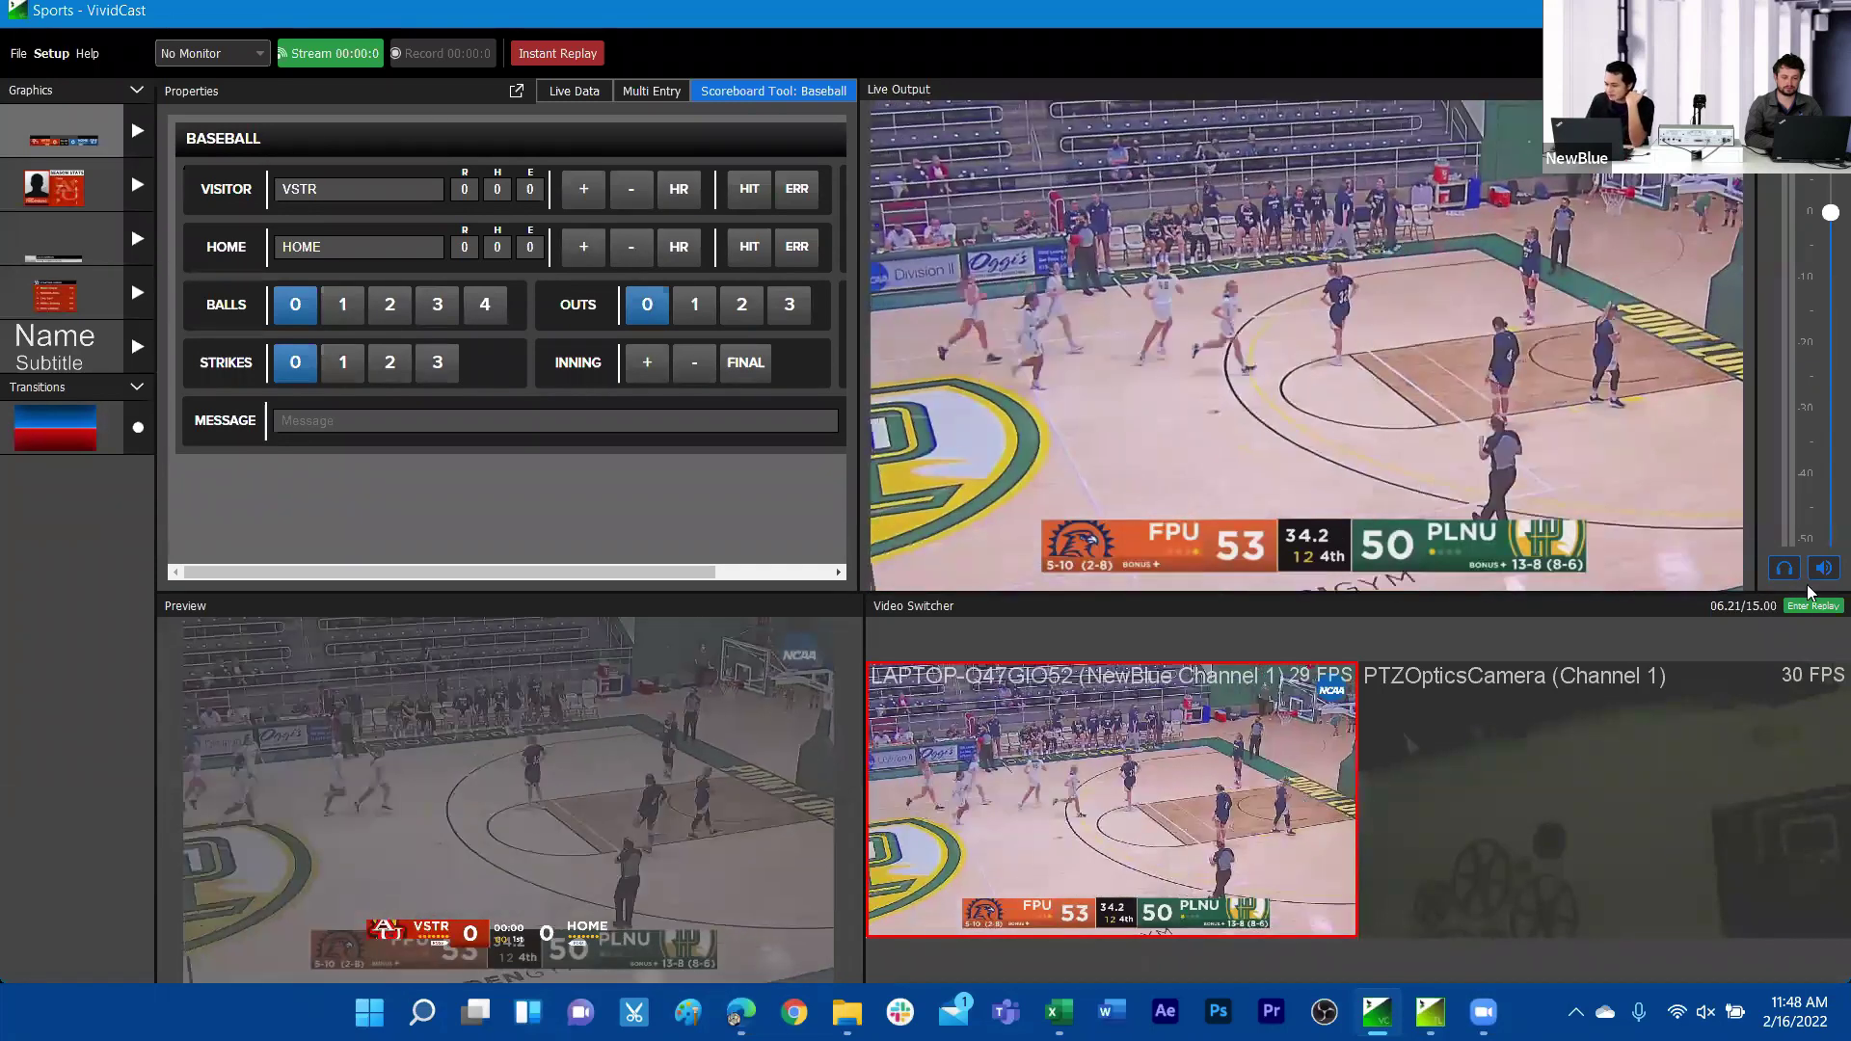
pyautogui.click(1814, 607)
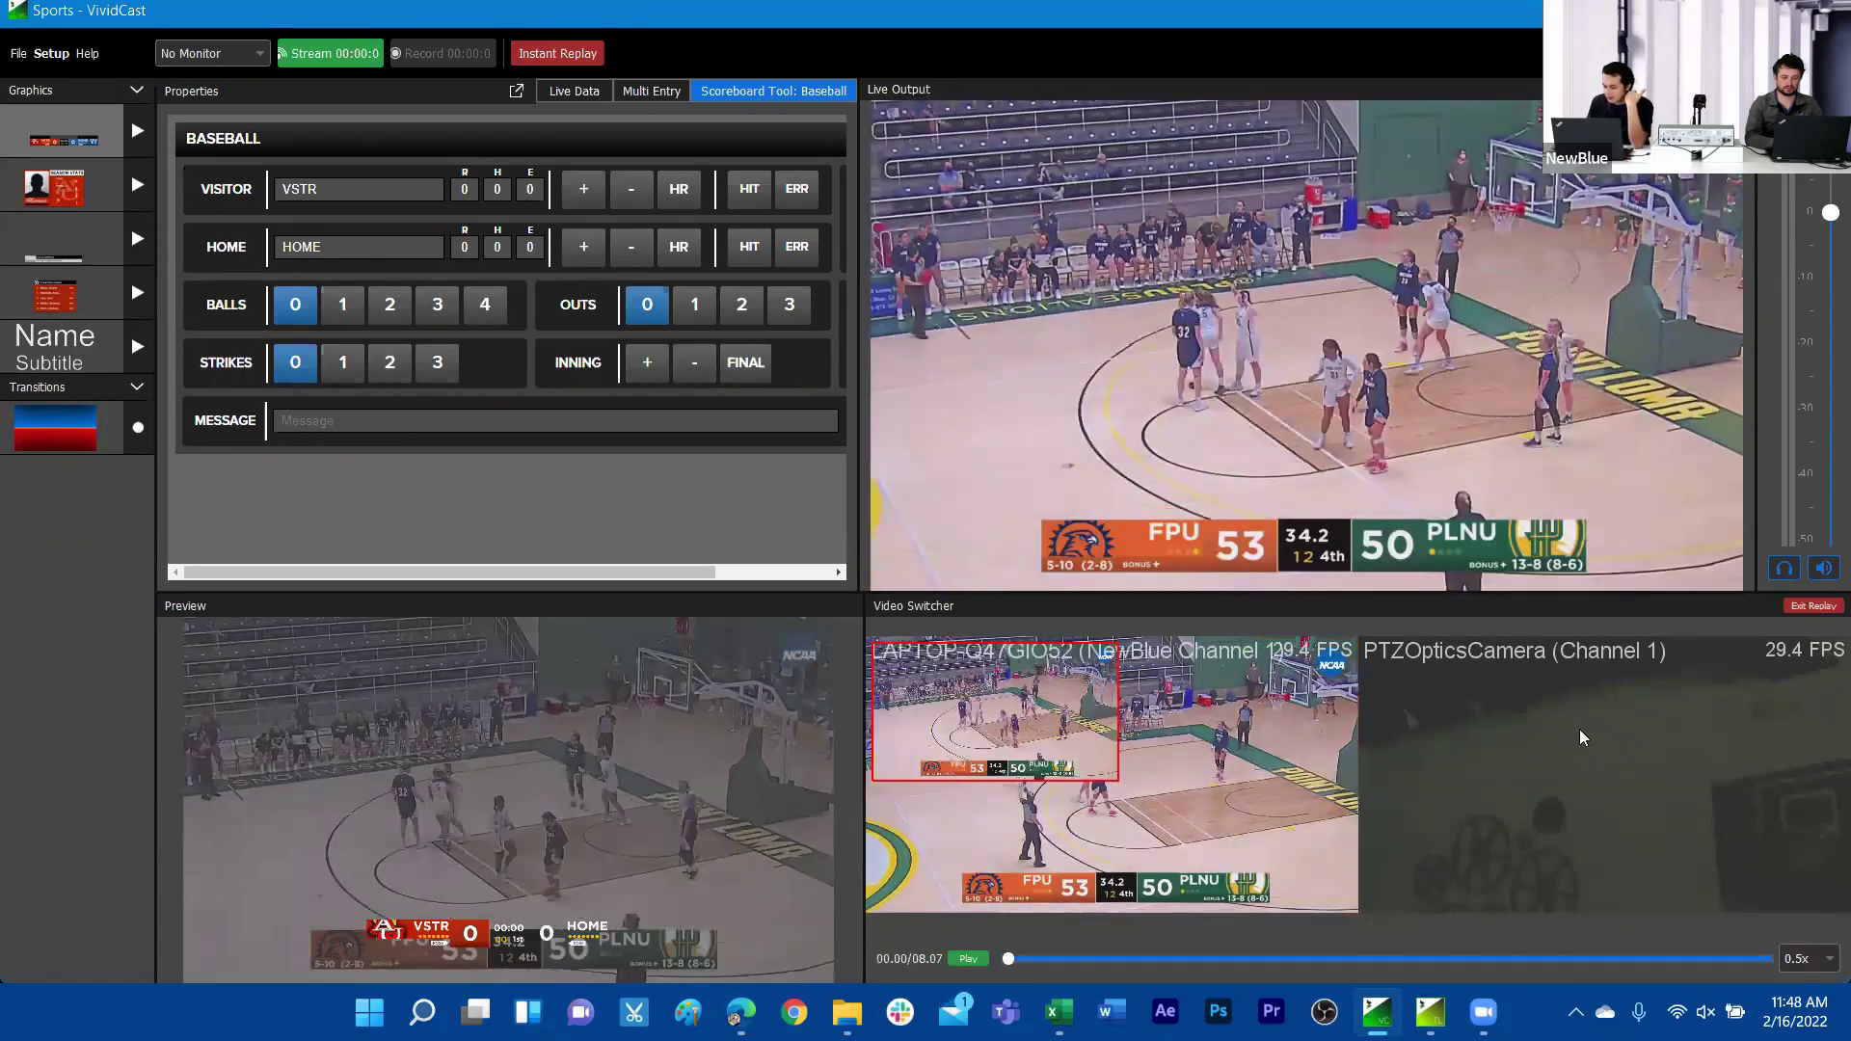
pyautogui.click(1813, 606)
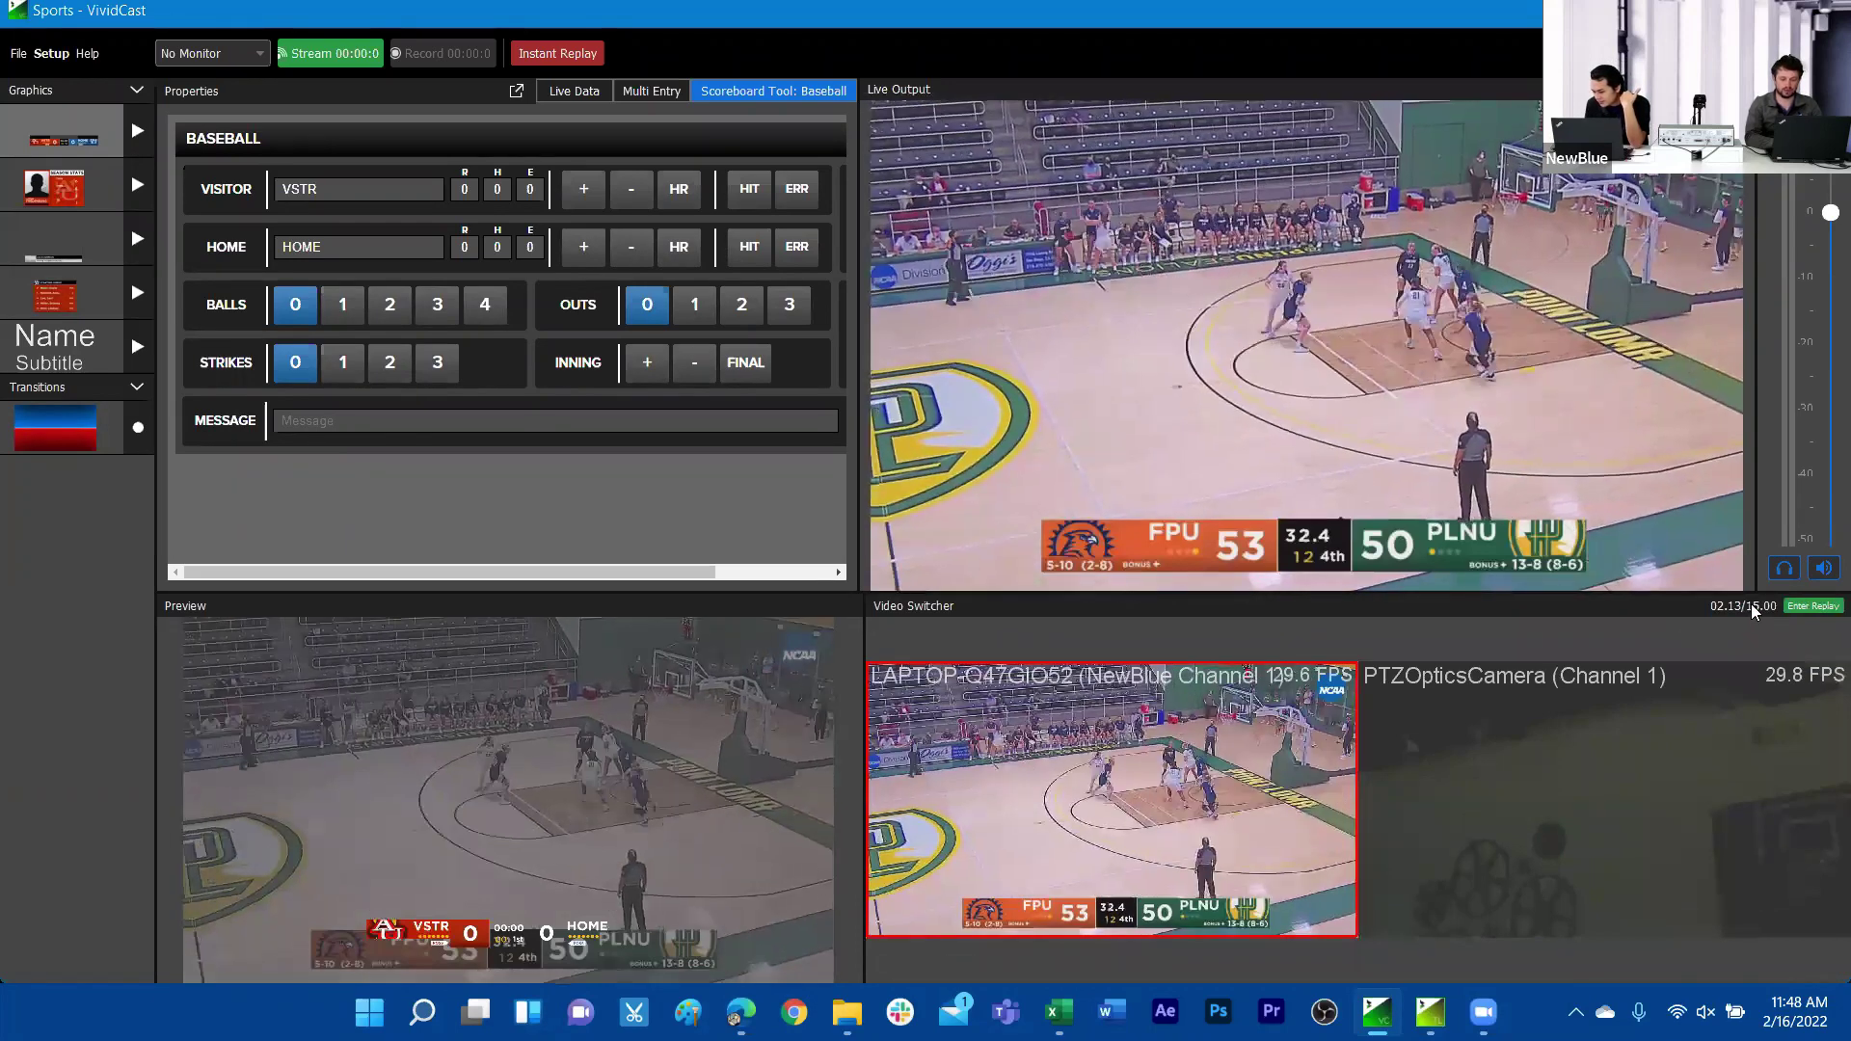
pyautogui.click(1814, 606)
# Step: Scrub the second replay and send it to air with a stinger transition
pyautogui.click(1009, 958)
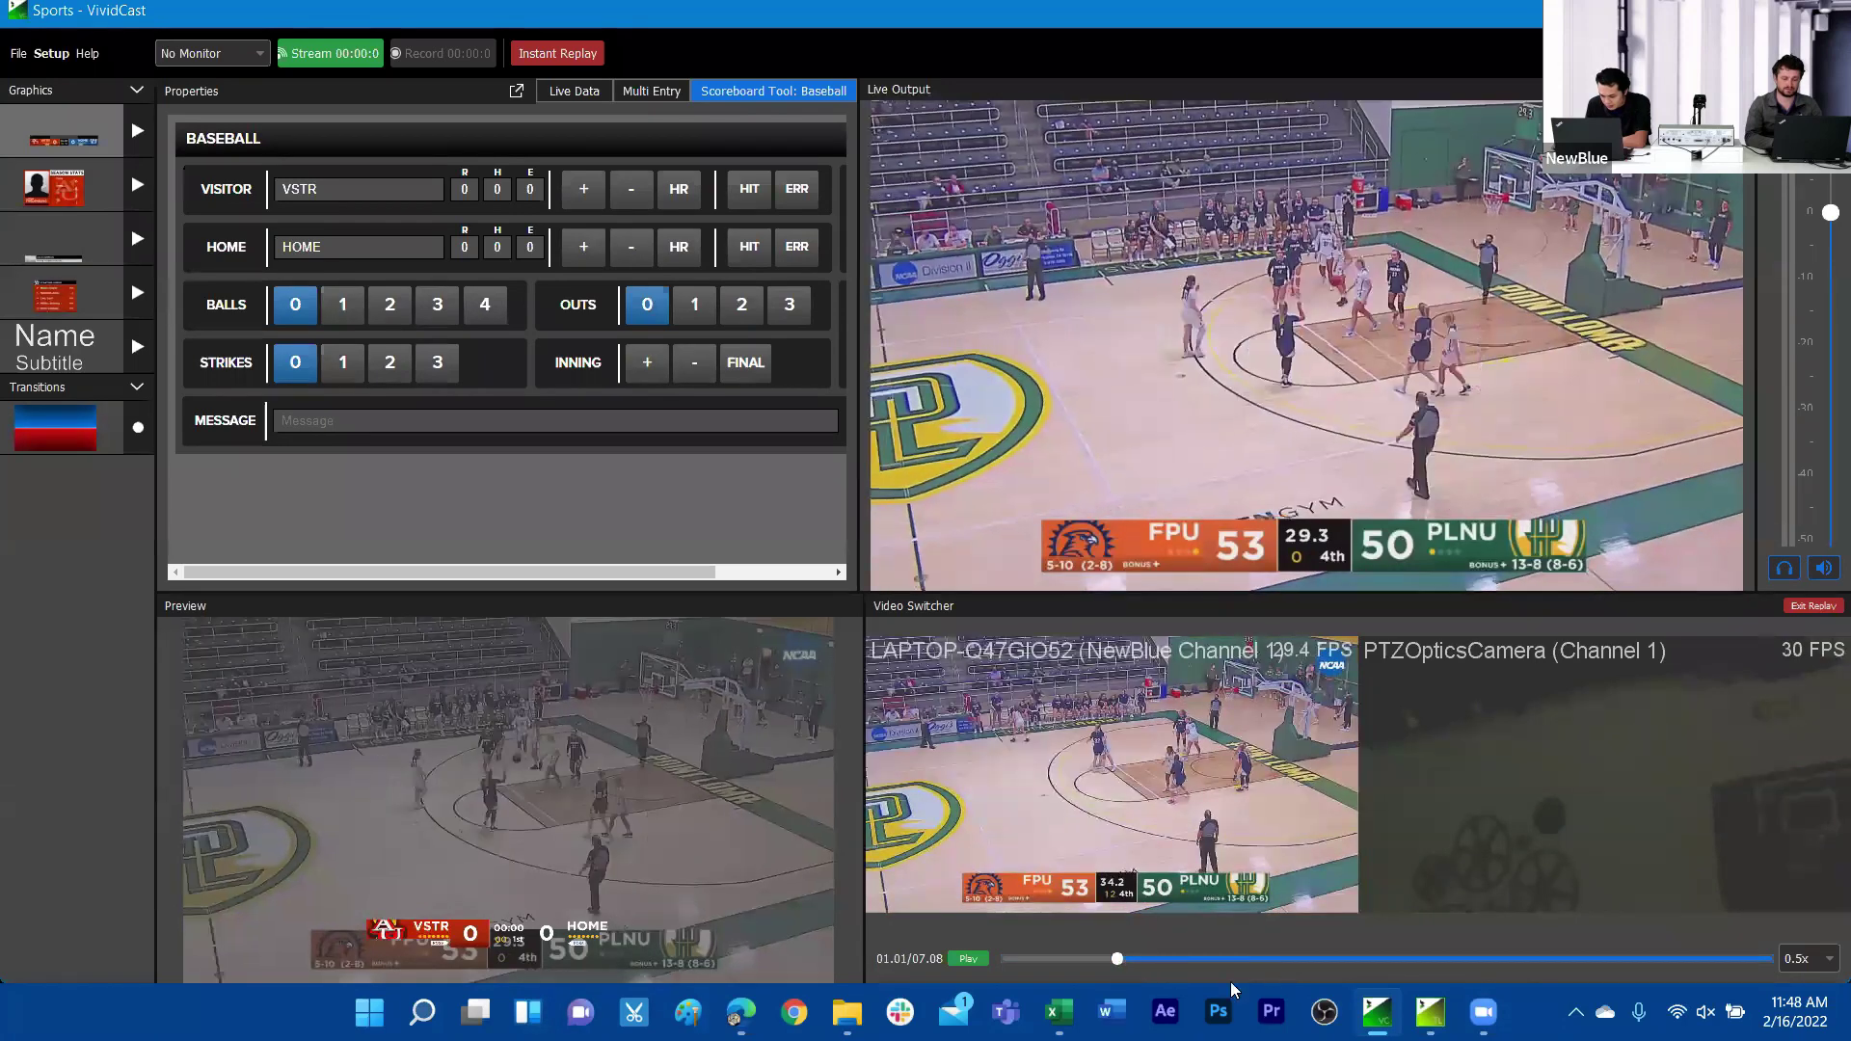
pyautogui.click(969, 959)
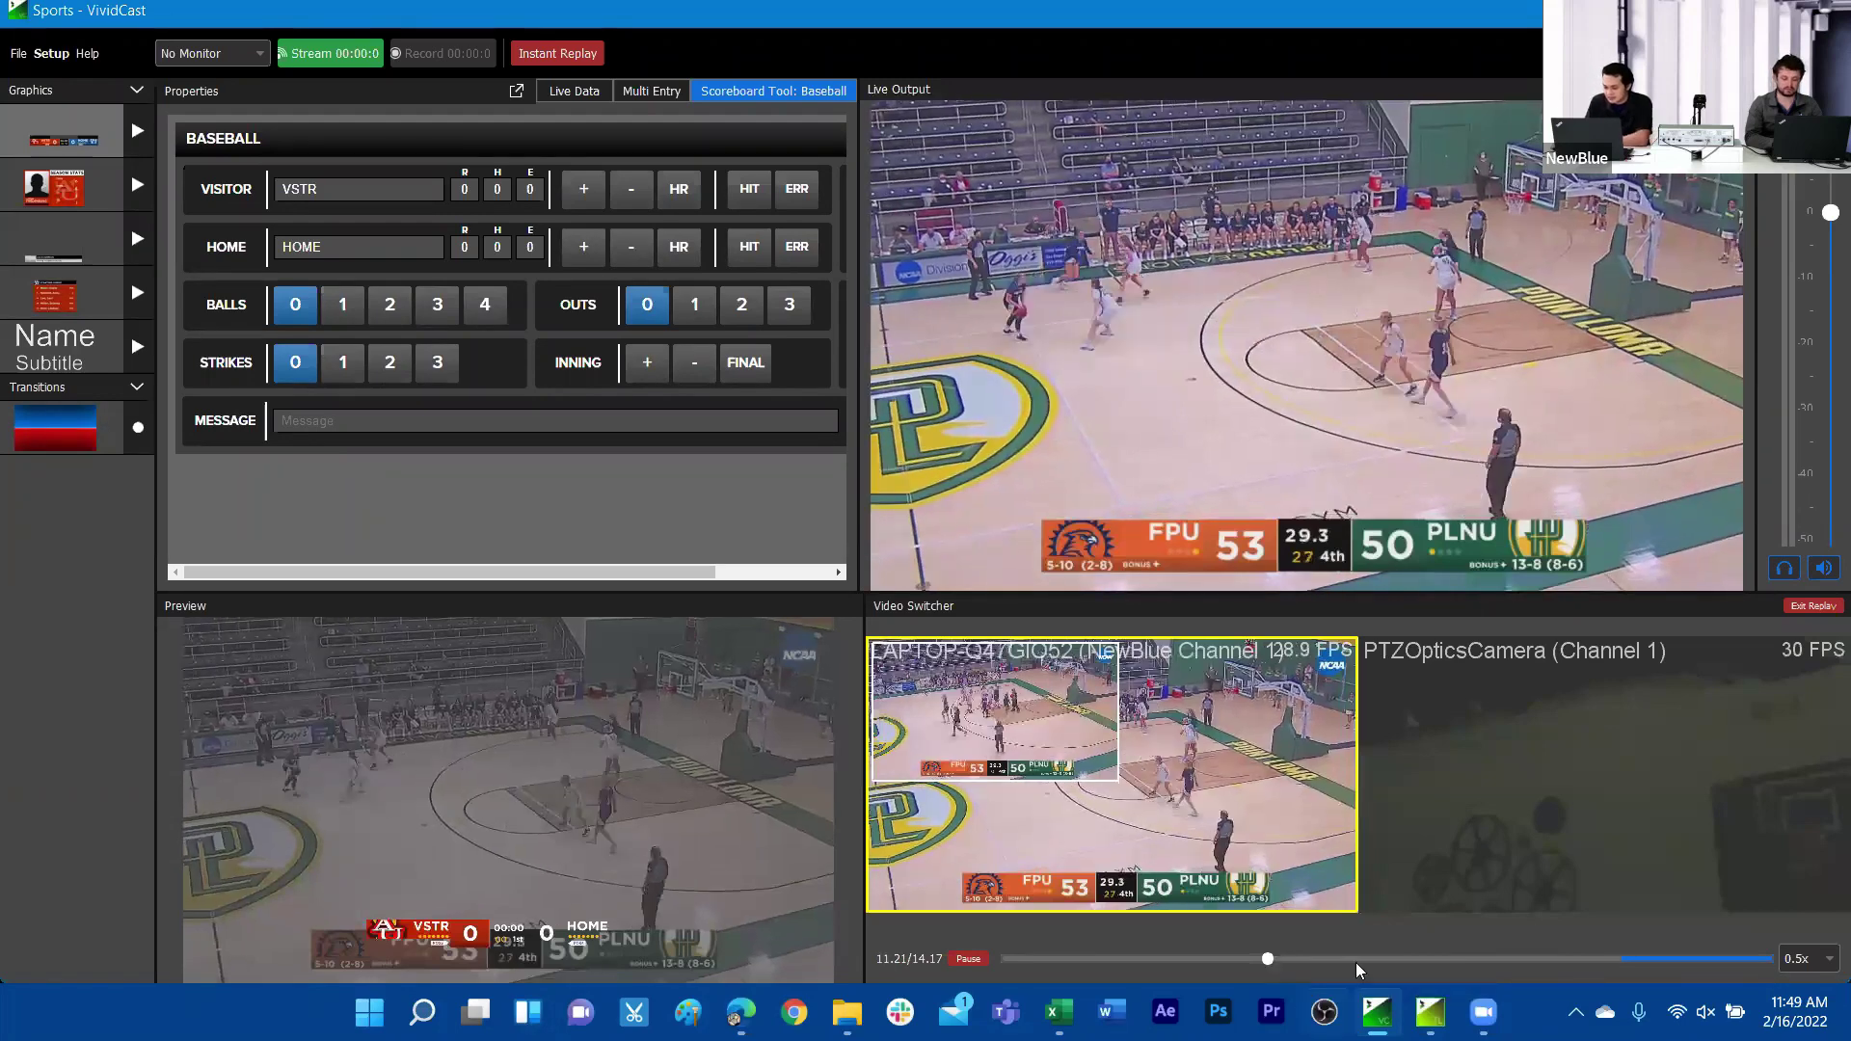
pyautogui.click(1456, 959)
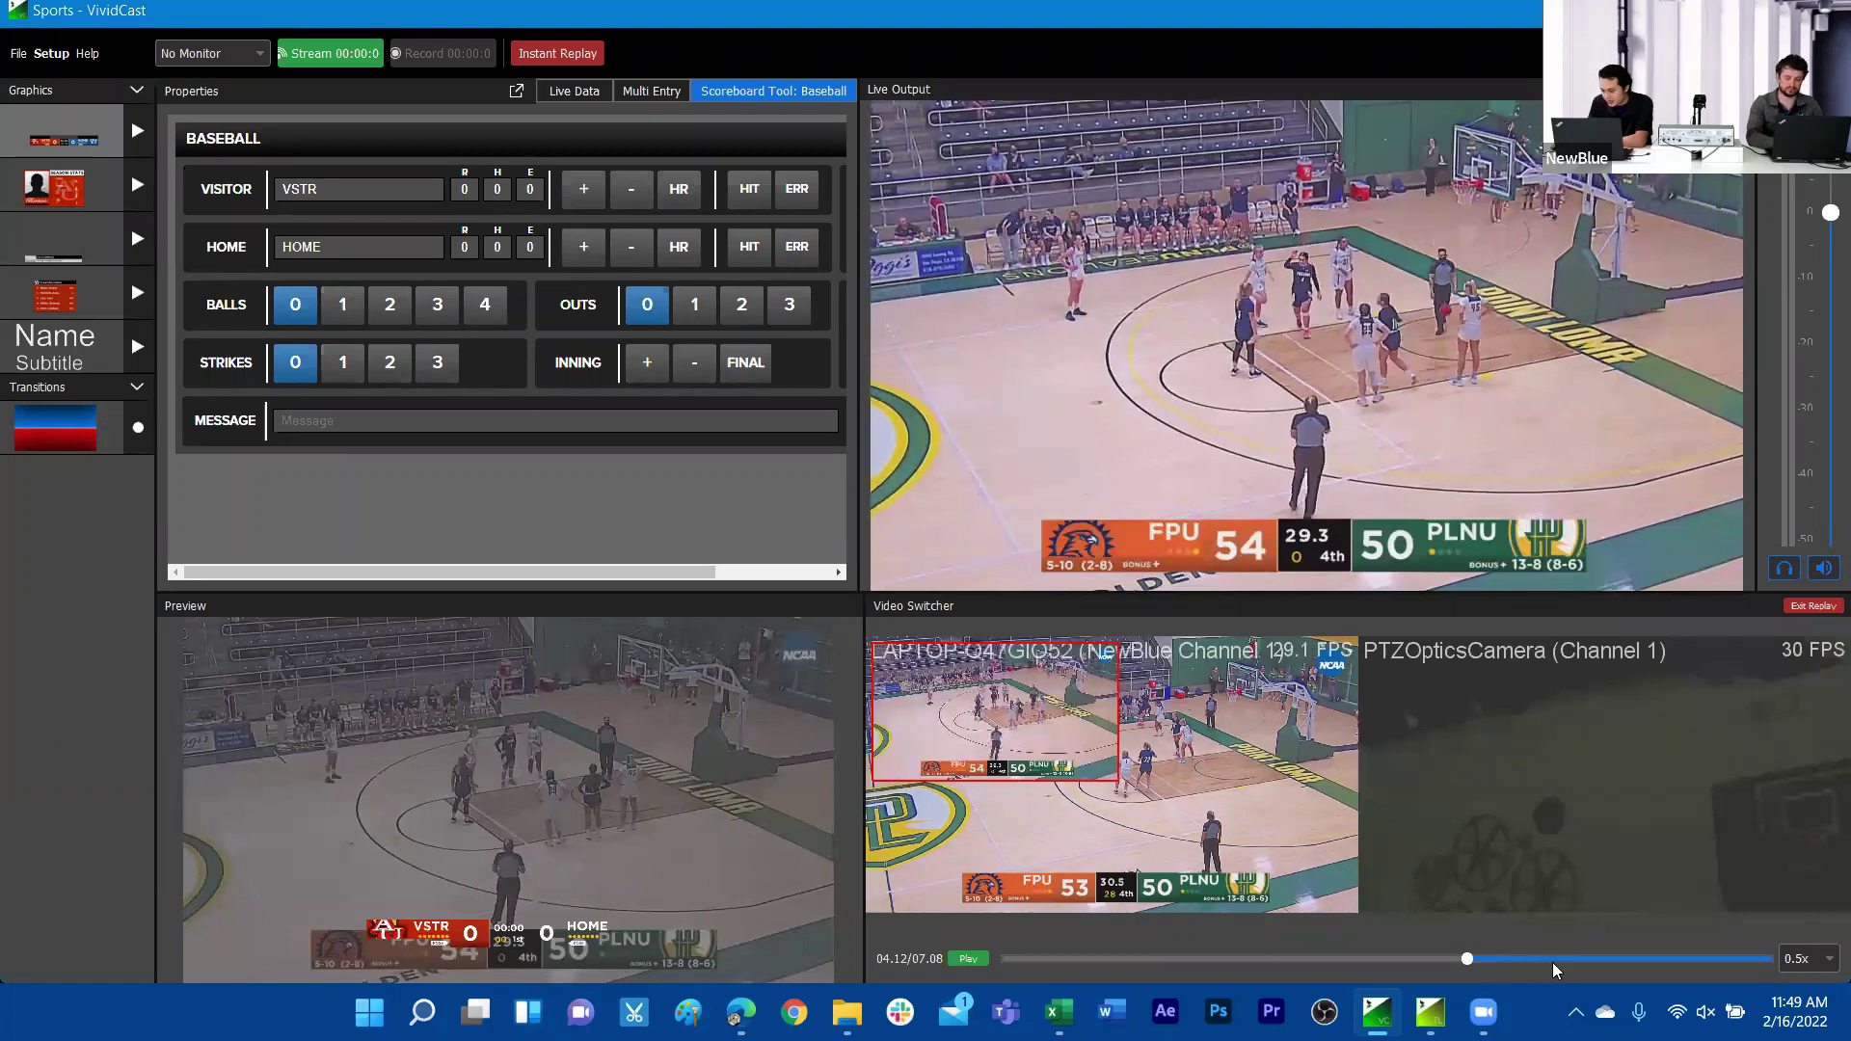
pyautogui.press('space')
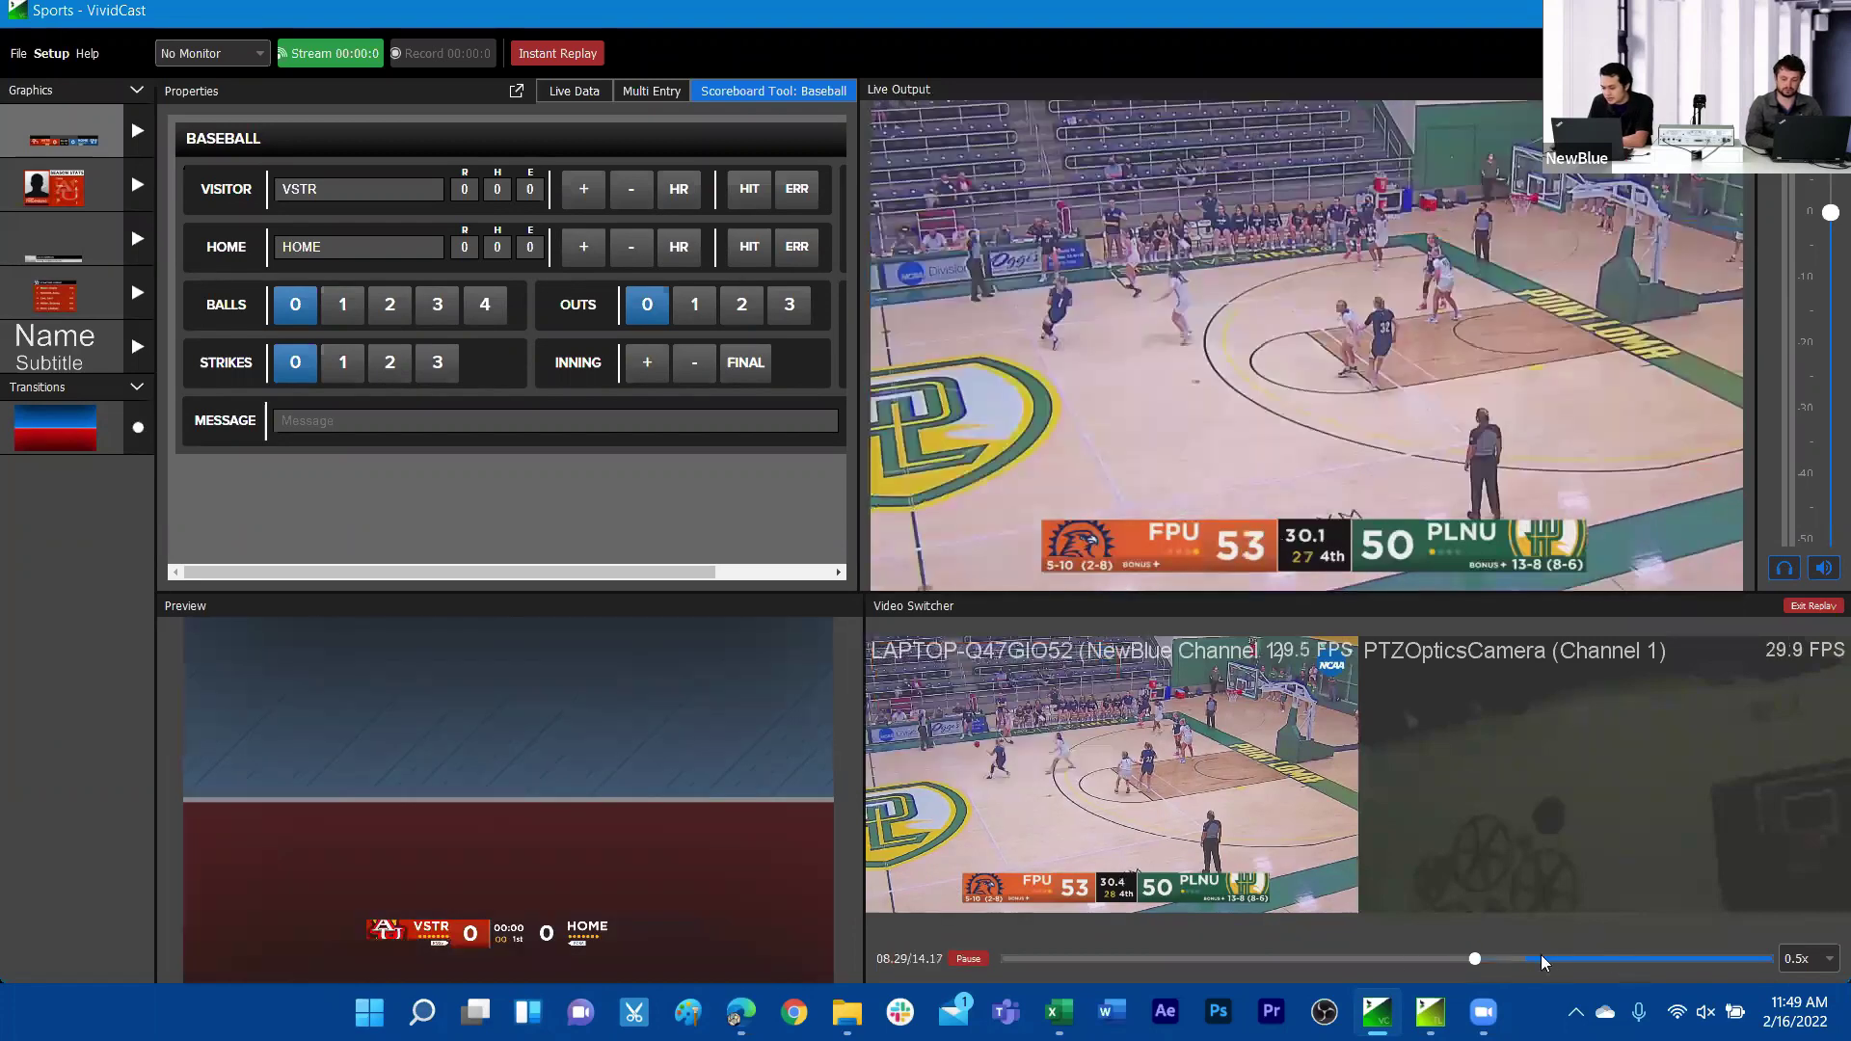
# Step: Skip further through the replay, then cut the live output to the PTZOptics camera
pyautogui.click(1517, 957)
pyautogui.click(1616, 958)
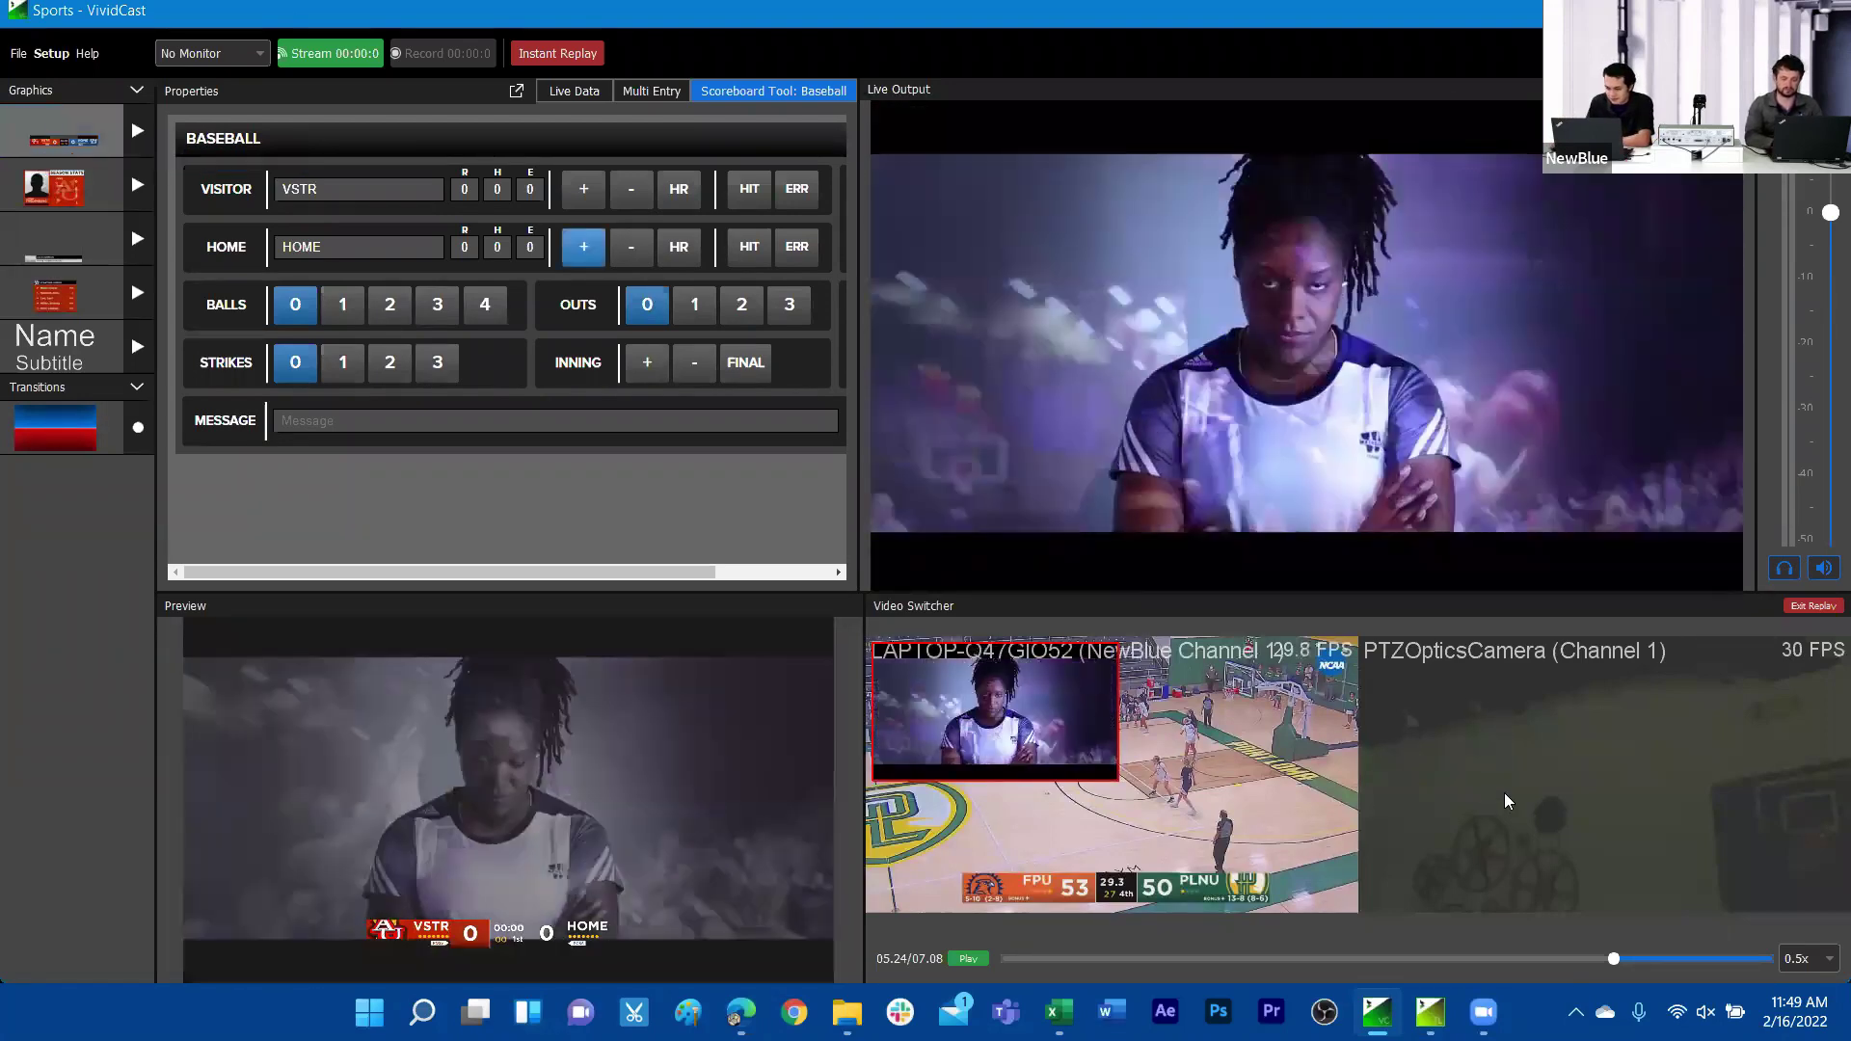
pyautogui.click(1506, 800)
pyautogui.moveTo(1089, 964)
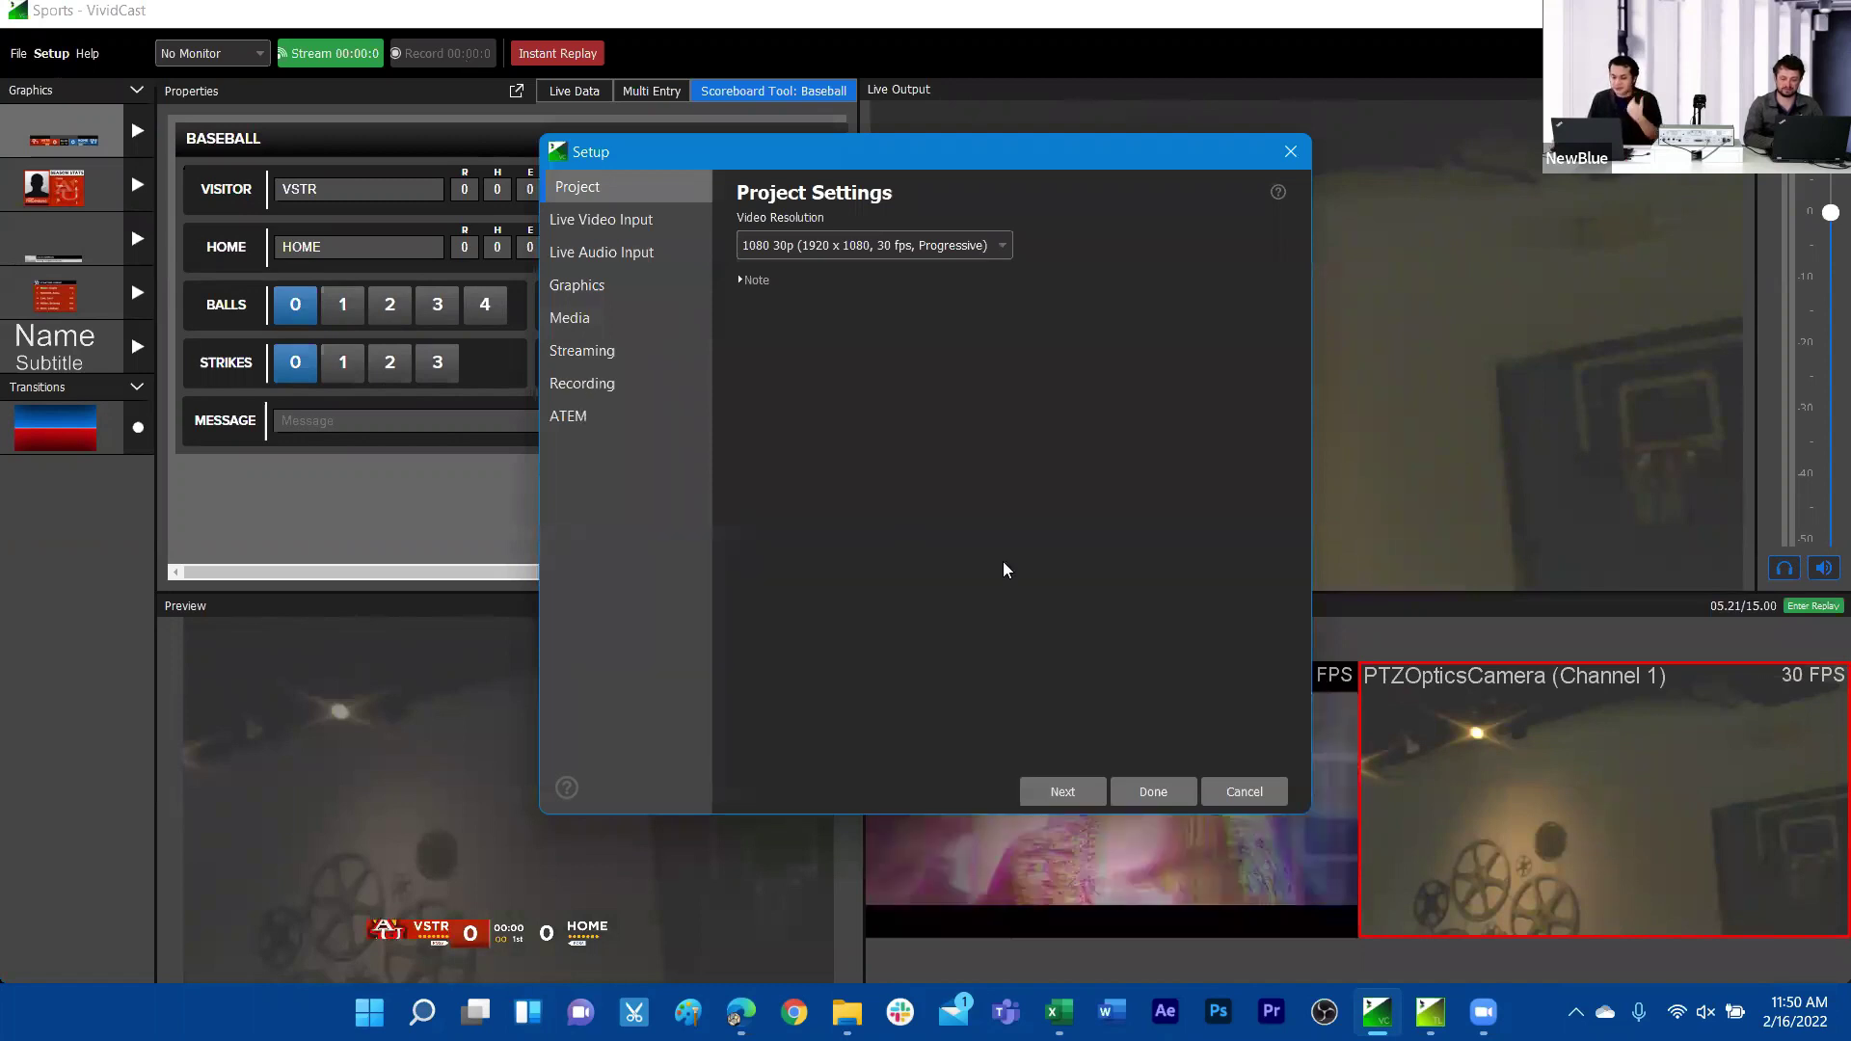
# Step: Turn on Record Output with the h264 encoder and mp4 file format
pyautogui.press('Down')
pyautogui.press('Down')
pyautogui.press('Down')
pyautogui.press('Down')
pyautogui.press('Down')
pyautogui.press('Down')
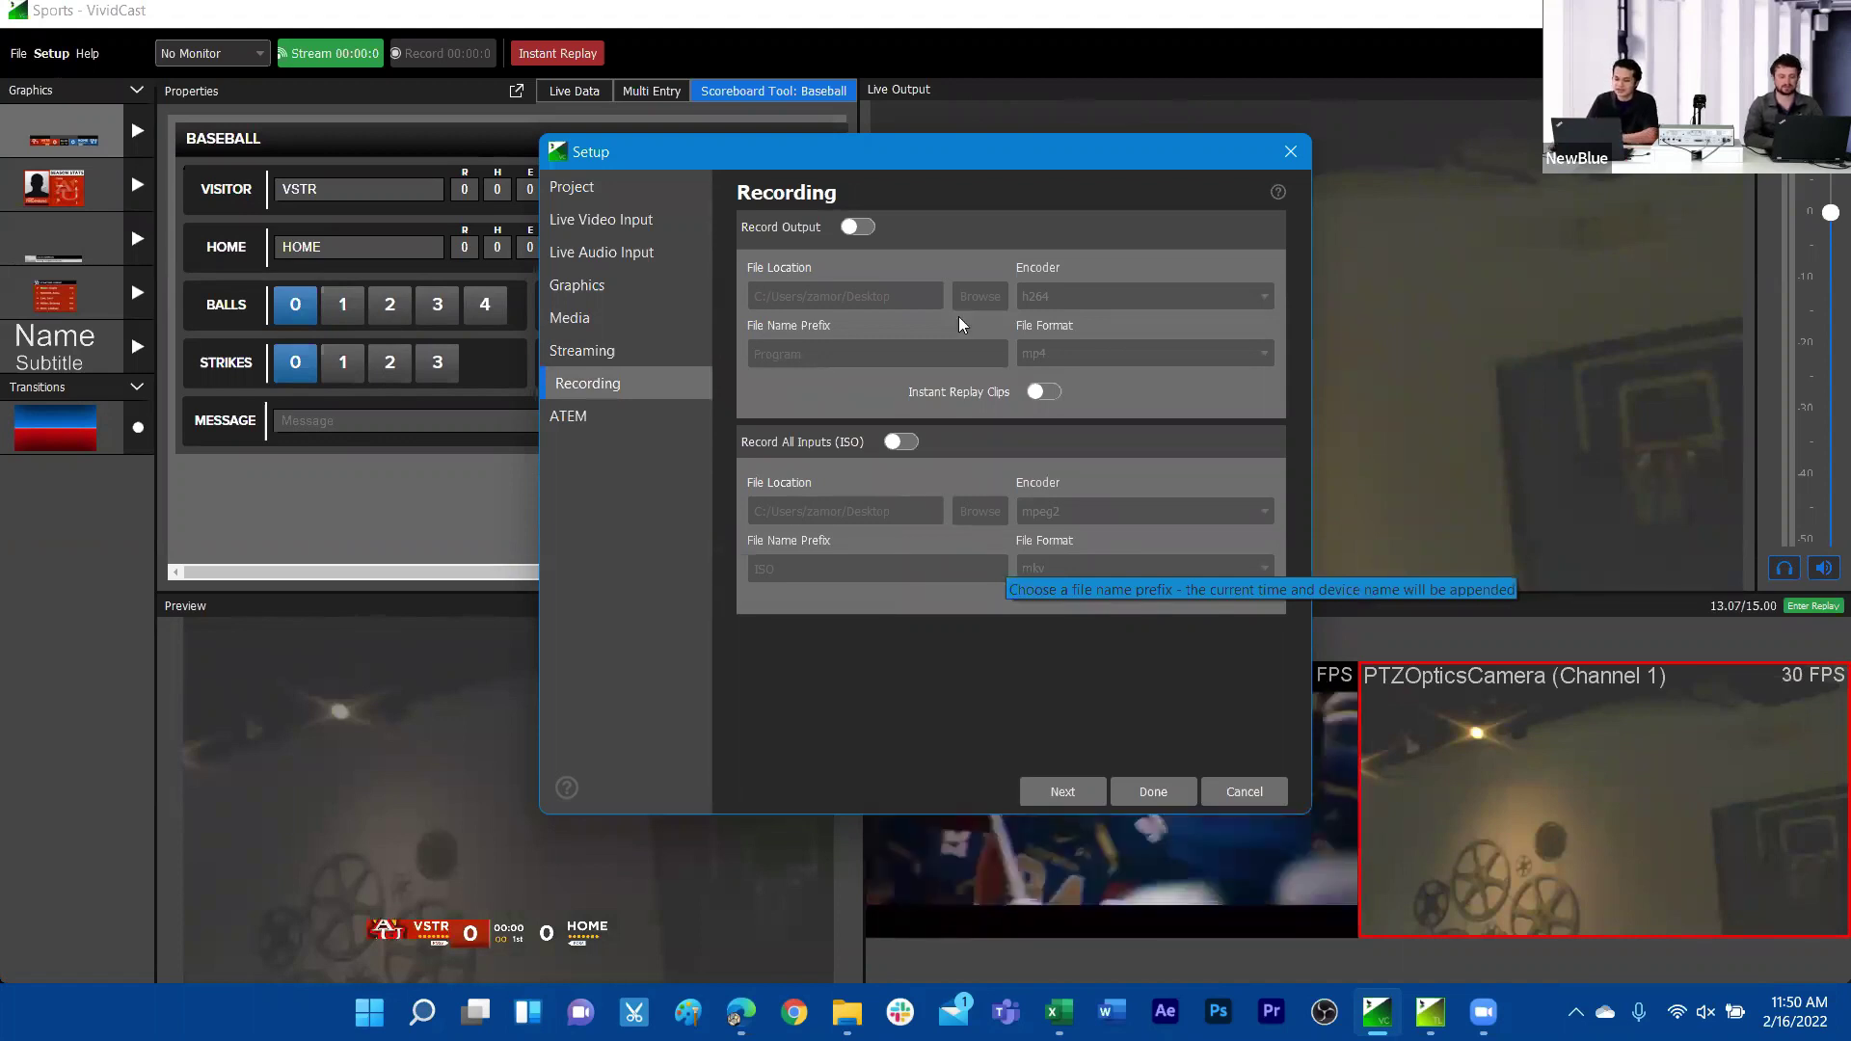
pyautogui.click(1157, 296)
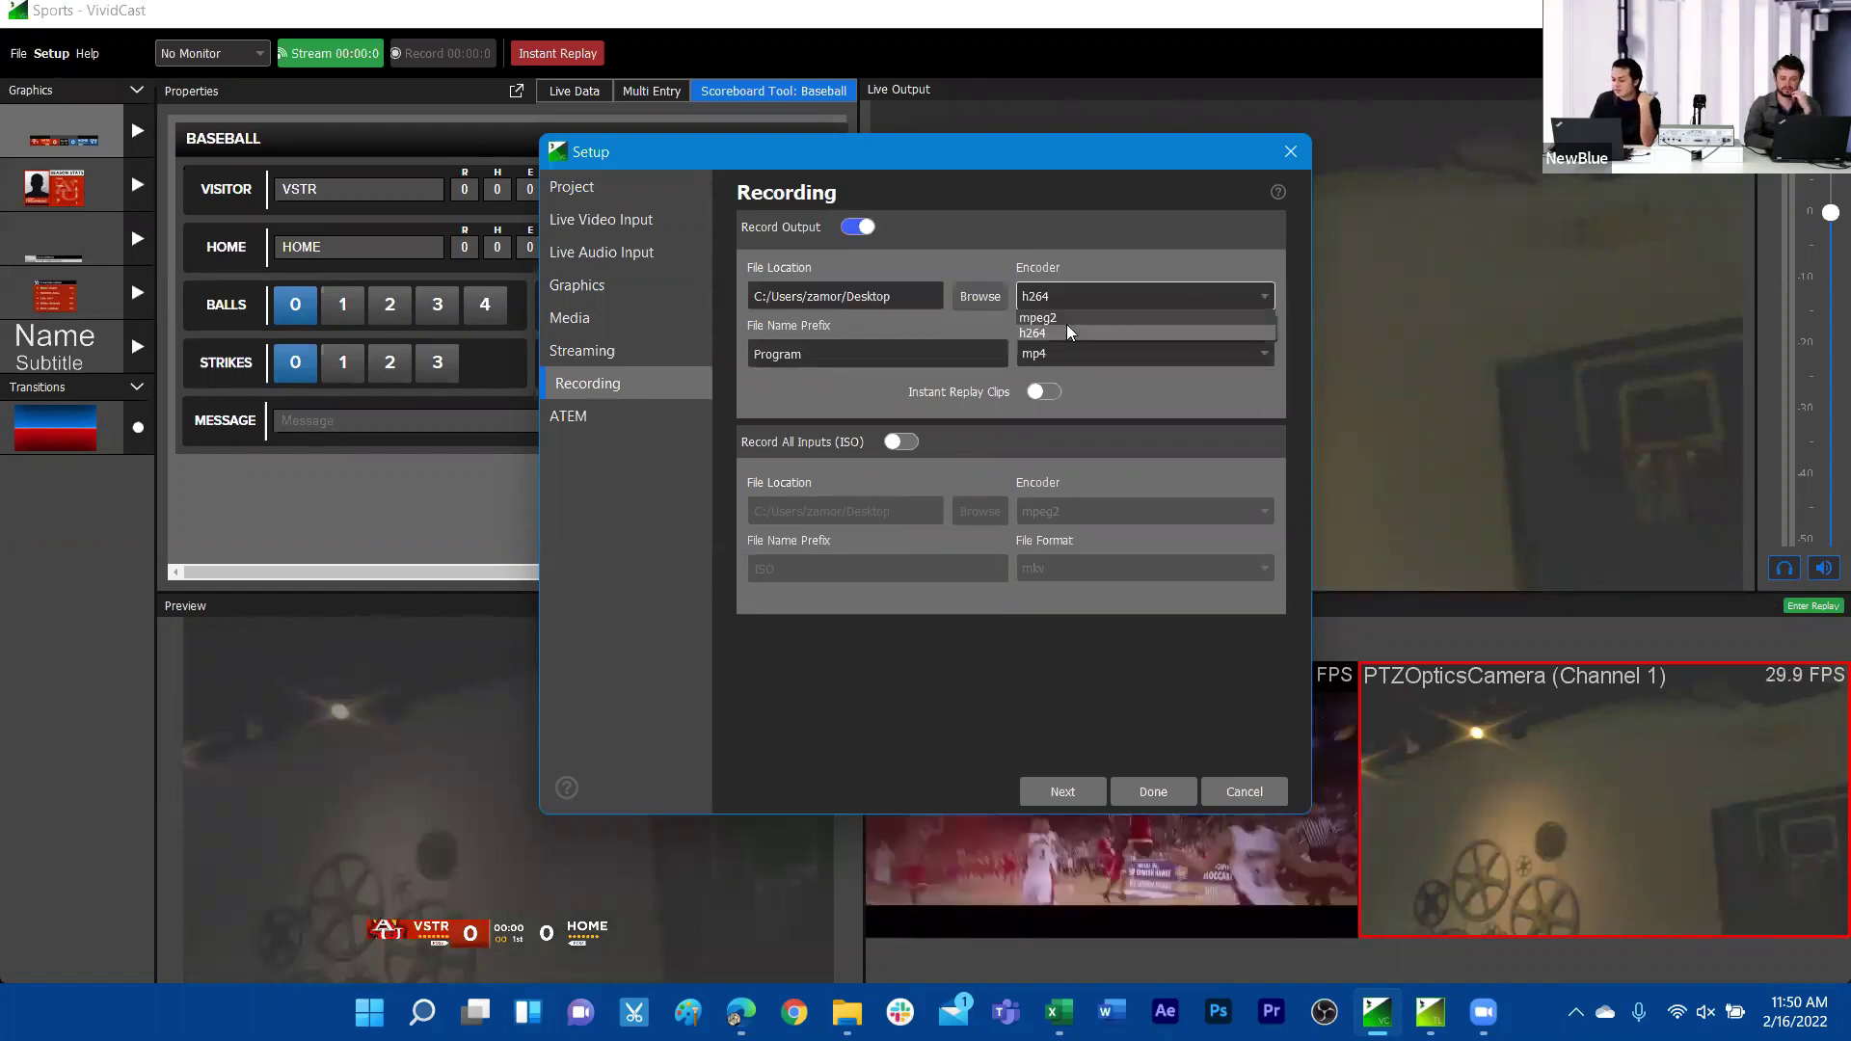
pyautogui.click(1155, 353)
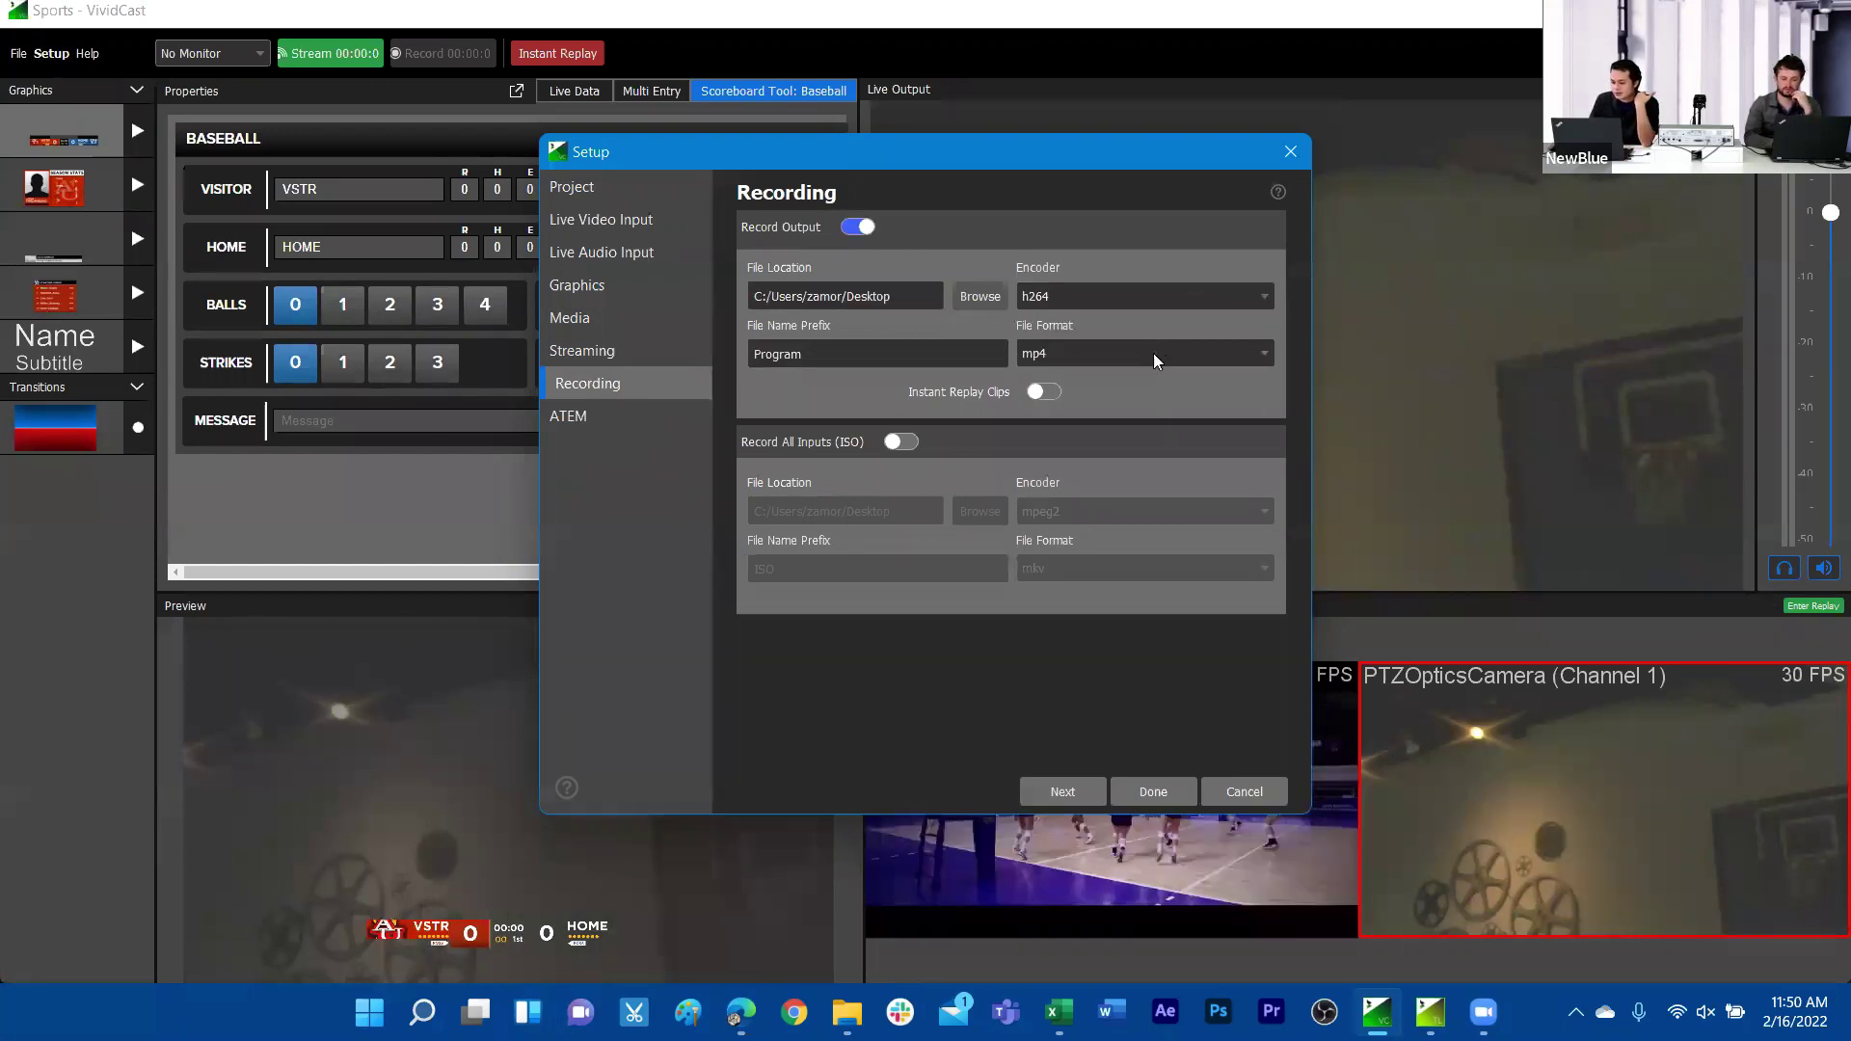
pyautogui.click(1153, 353)
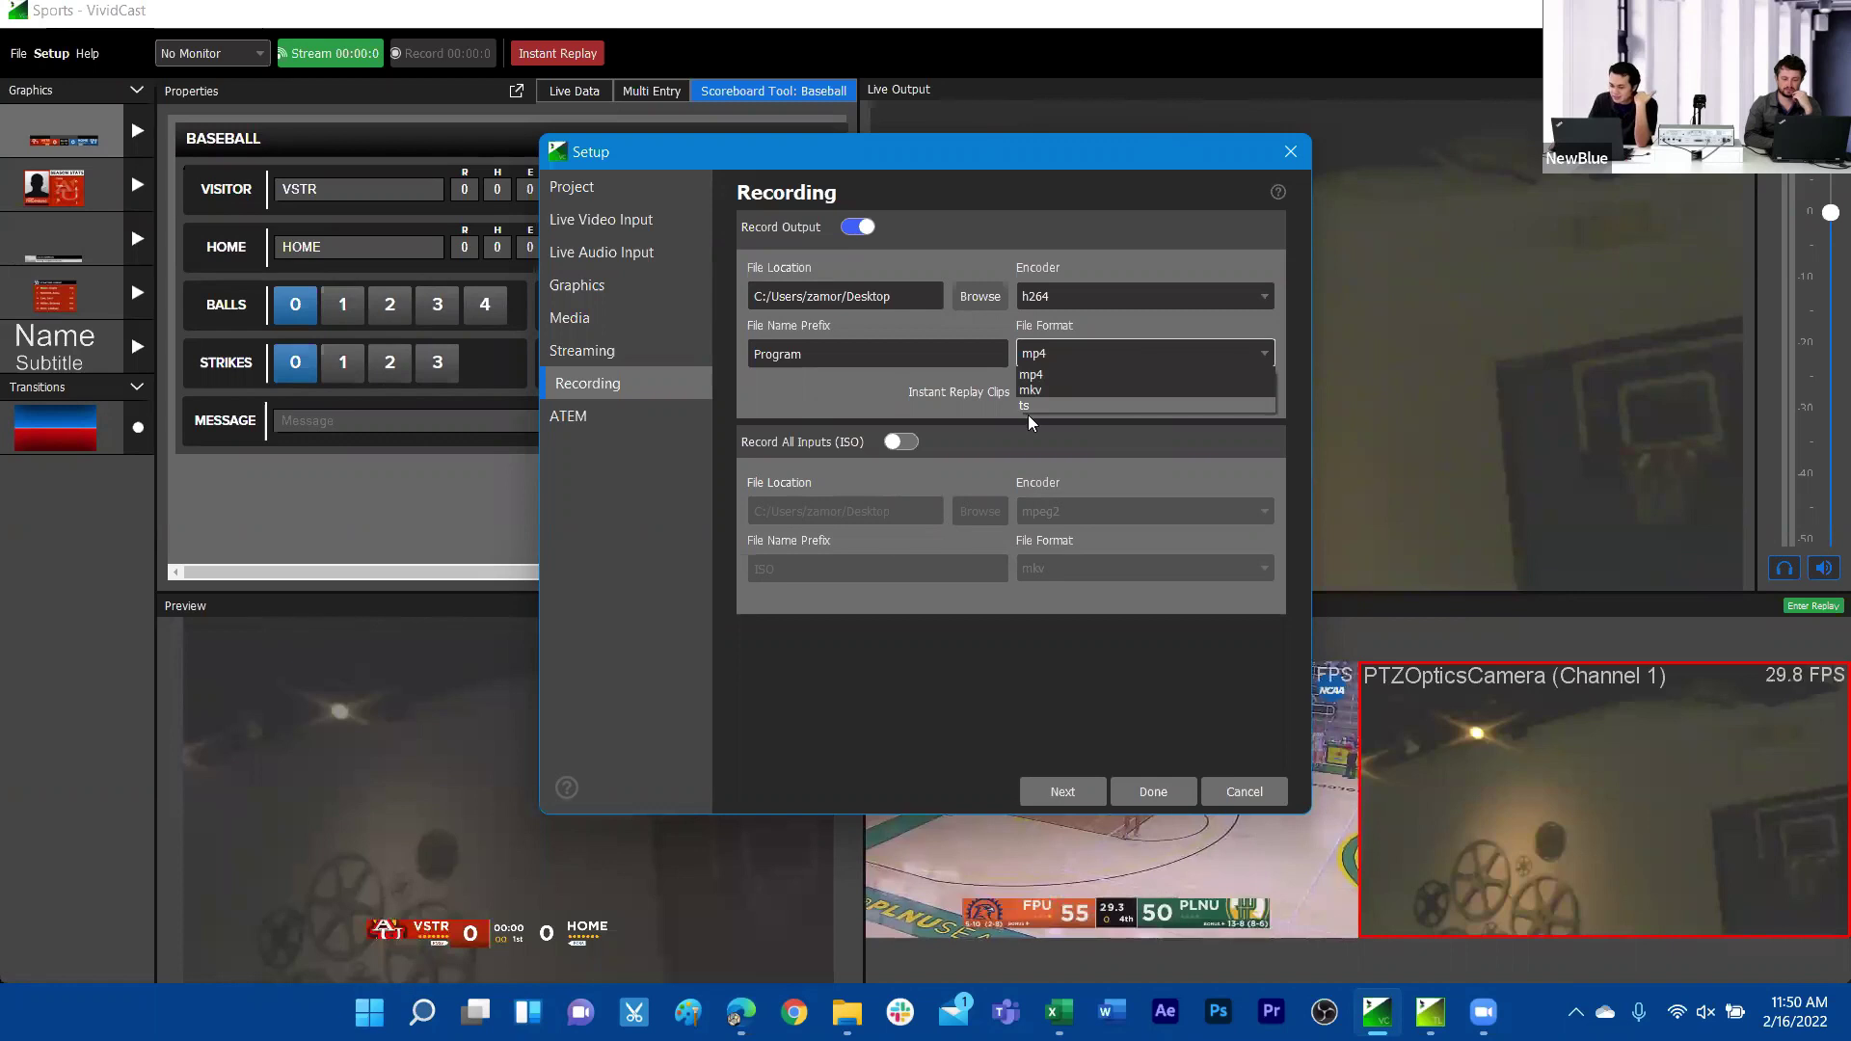
pyautogui.click(1061, 414)
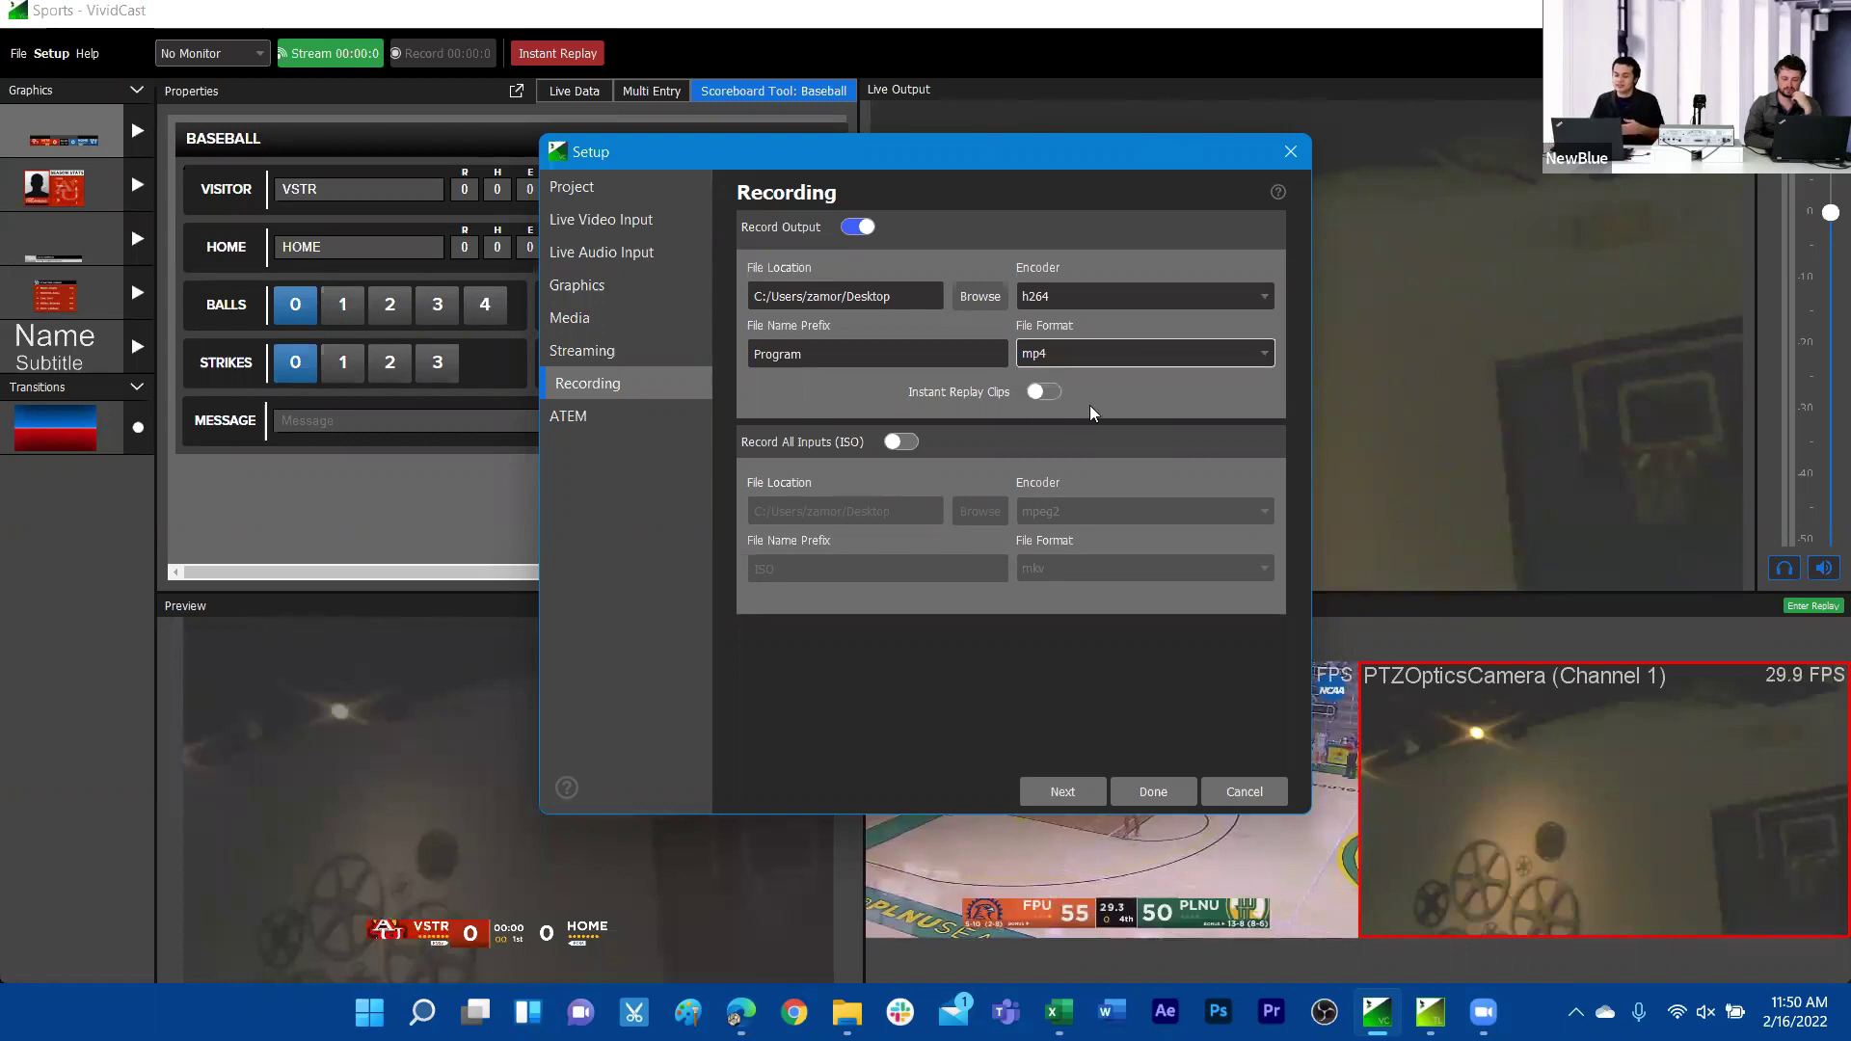